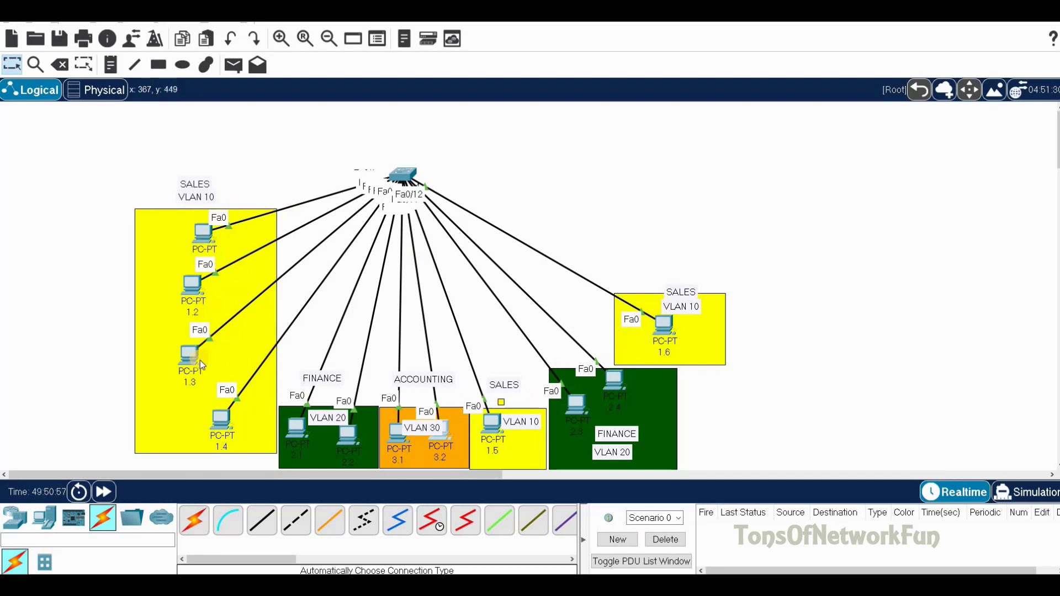
{"action": "left_click", "coordinate": [656, 374]}
{"action": "left_click", "coordinate": [352, 441]}
{"action": "left_click", "coordinate": [338, 430]}
{"action": "left_click", "coordinate": [347, 440]}
{"action": "left_click", "coordinate": [577, 411]}
{"action": "left_click", "coordinate": [620, 387]}
{"action": "left_click", "coordinate": [406, 438]}
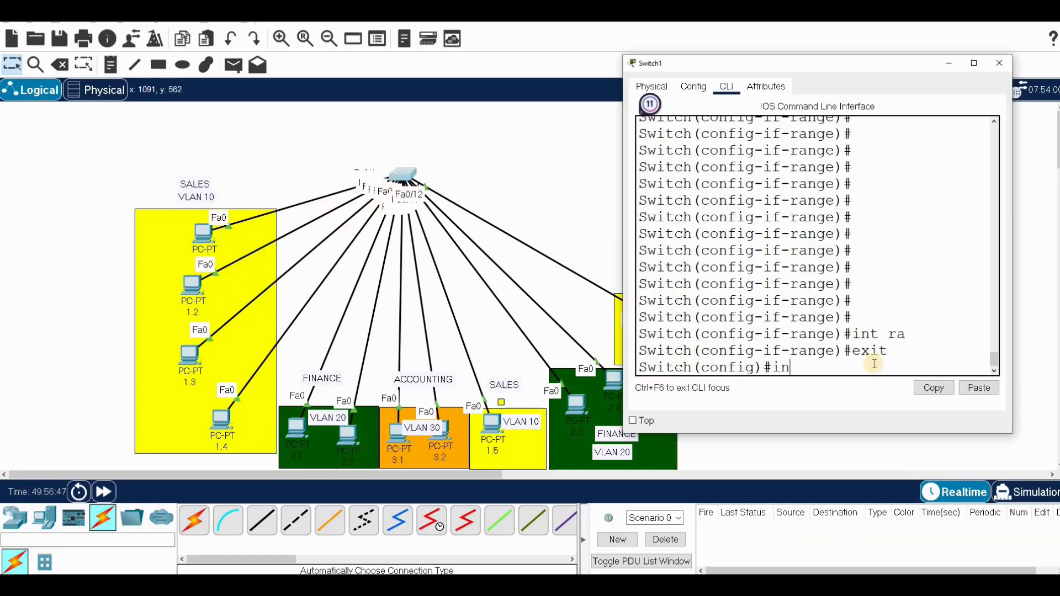
- Enter interface range configuration on the switch for the Sales ports f0/1-4, f0/9 and f0/12
{"action": "type", "text": "t ra"}
{"action": "key", "text": "Tab"}
{"action": "type", "text": "fa"}
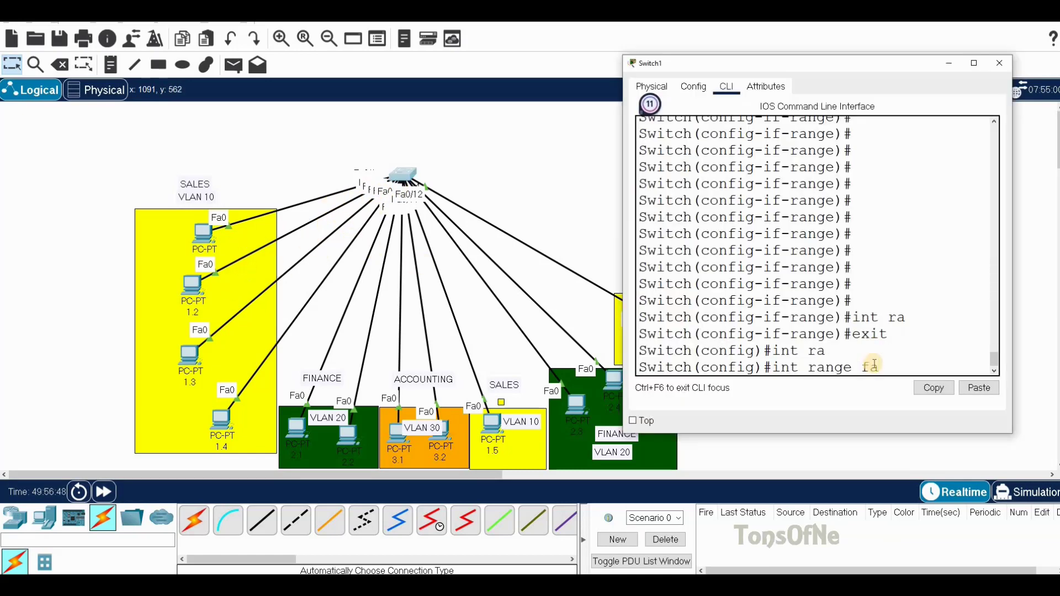
{"action": "key", "text": "BackSpace"}
{"action": "type", "text": "0/1"}
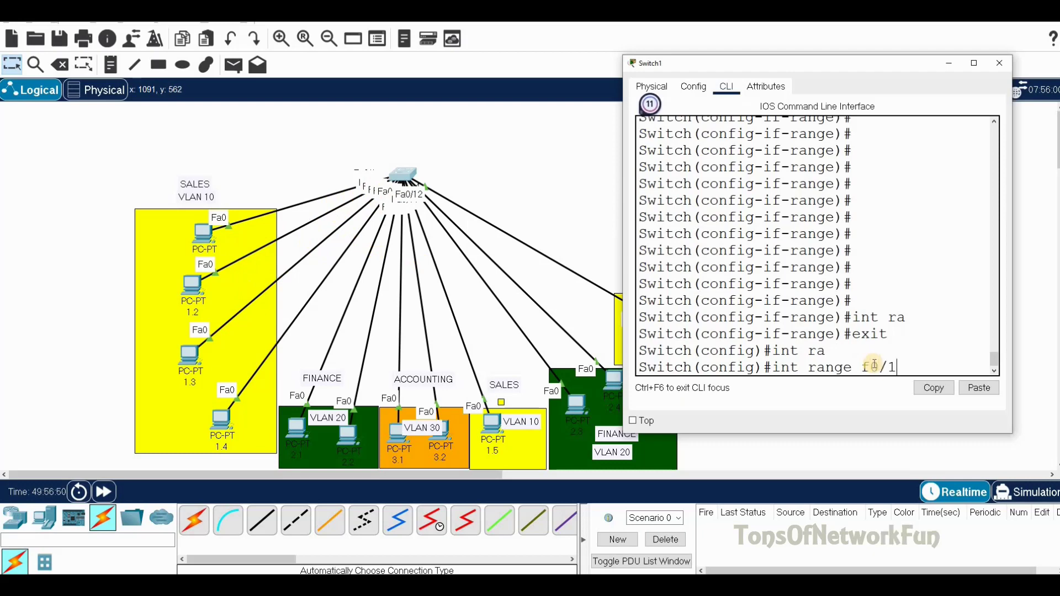
{"action": "type", "text": "-4,f0/9"}
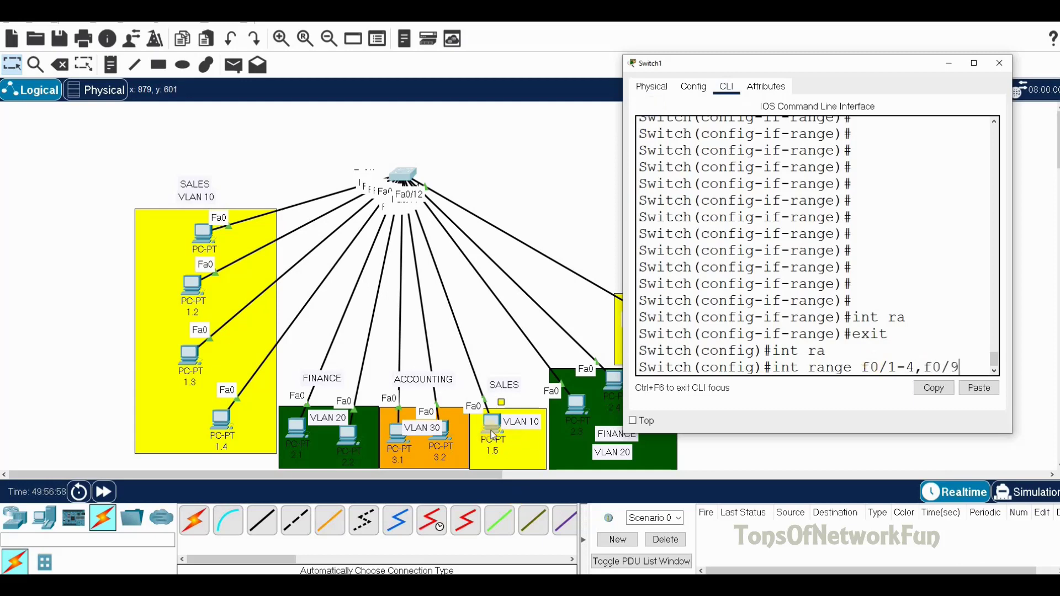
{"action": "left_click_drag", "start_coordinate": [801, 69], "coordinate": [713, 69]}
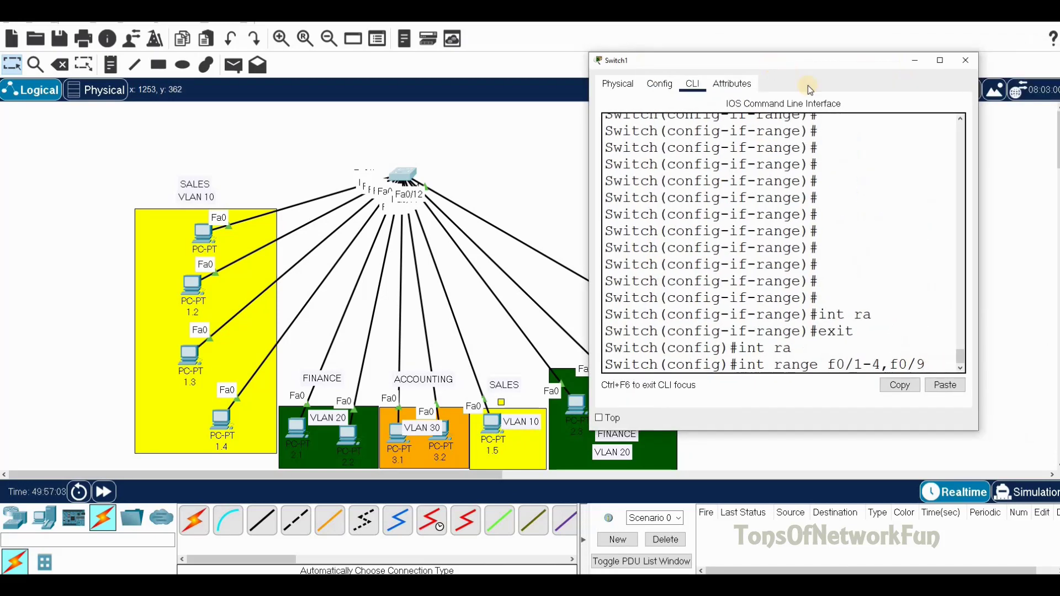
{"action": "type", "text": "f0/"}
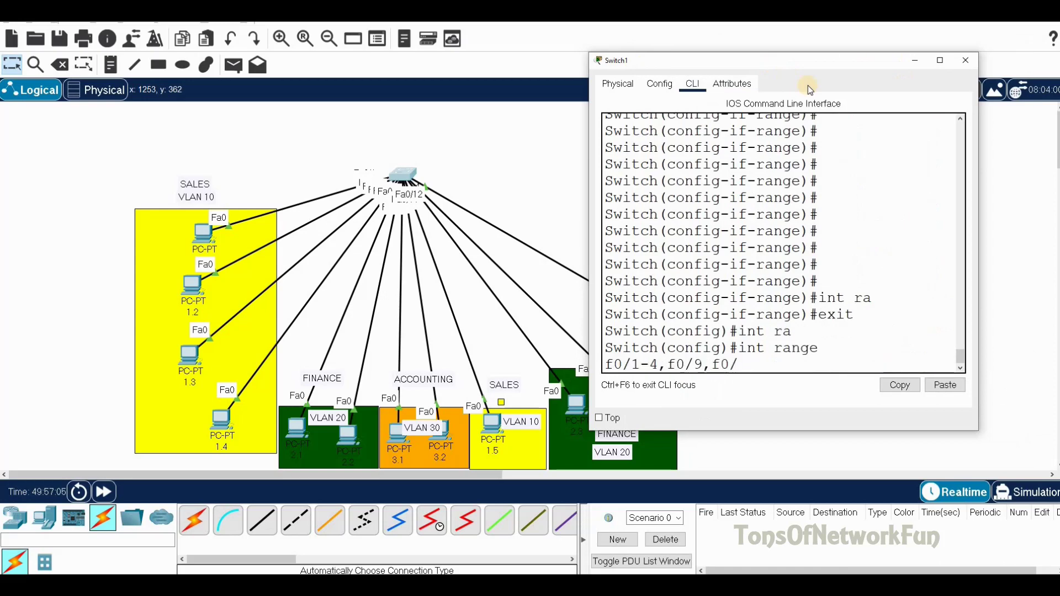
{"action": "type", "text": "12"}
{"action": "key", "text": "Return"}
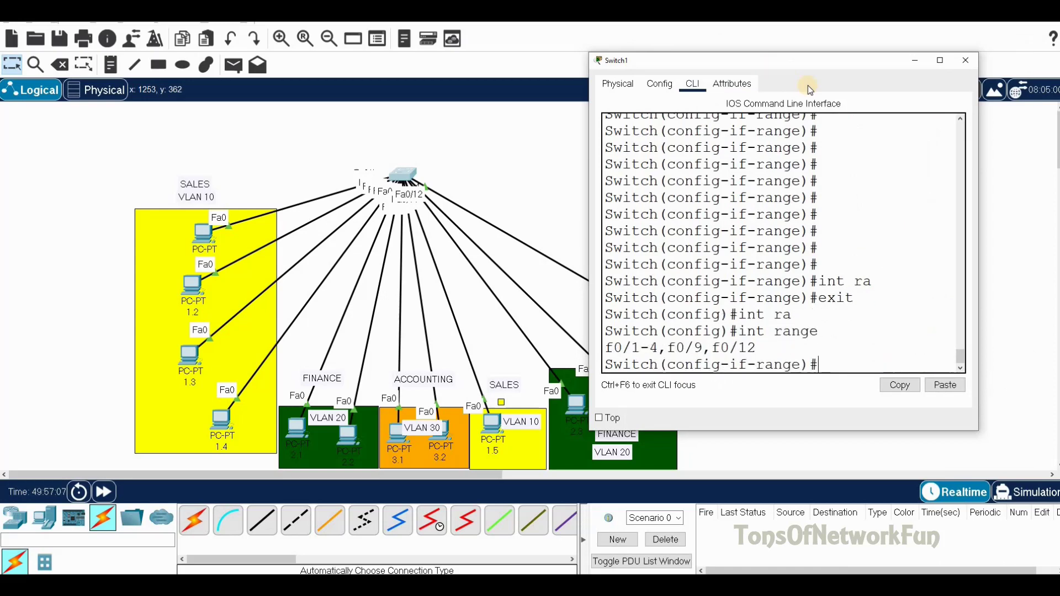
- Set the Sales port range to switchport mode access
{"action": "type", "text": "sw"}
{"action": "key", "text": "Tab"}
{"action": "type", "text": "m"}
{"action": "key", "text": "Tab"}
{"action": "type", "text": "ac"}
{"action": "key", "text": "Tab"}
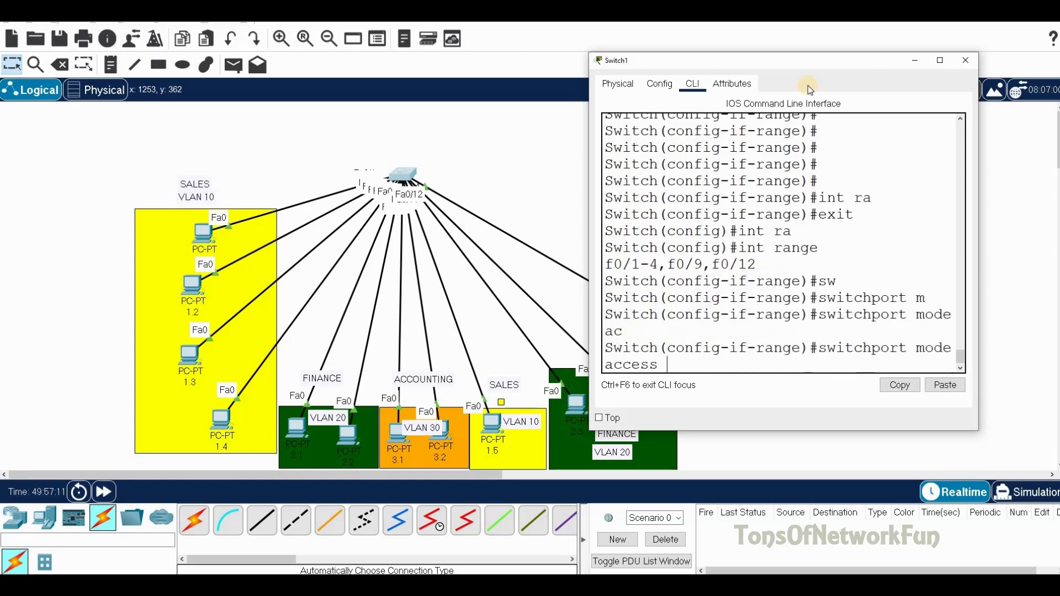
{"action": "key", "text": "Return"}
- Assign the Sales port range to access VLAN 10 and return to global configuration mode
{"action": "type", "text": "sw"}
{"action": "key", "text": "Tab"}
{"action": "type", "text": "ac"}
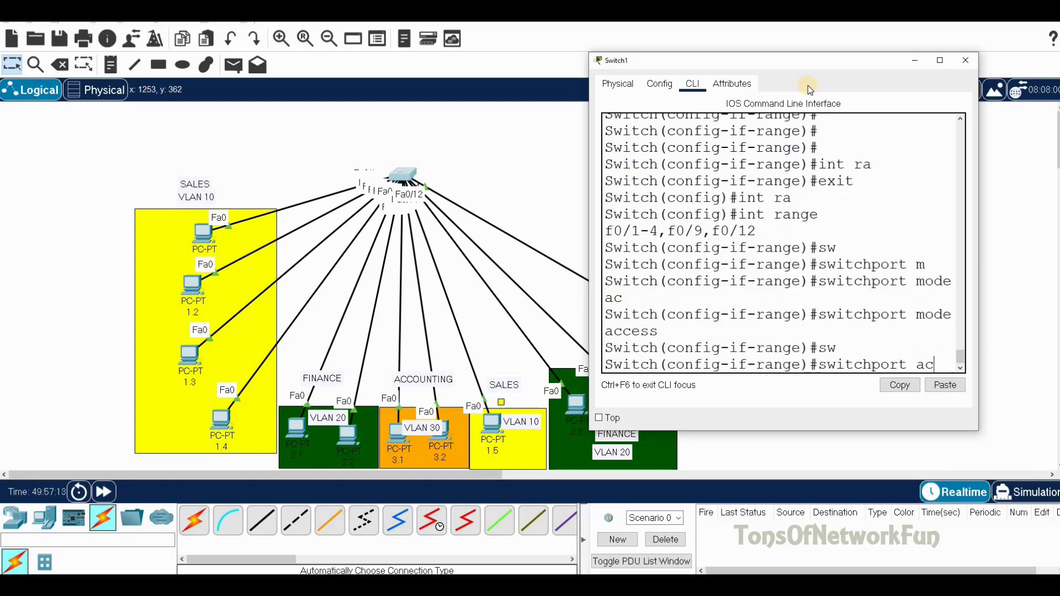
{"action": "key", "text": "Tab"}
{"action": "type", "text": "vlan 10"}
{"action": "key", "text": "Return"}
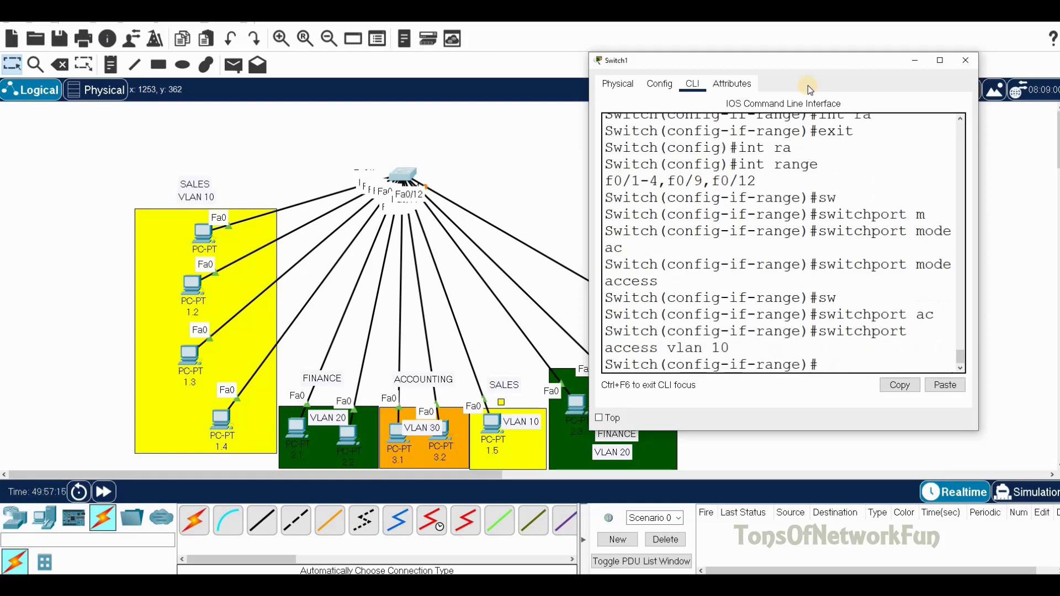
{"action": "type", "text": "do"}
{"action": "key", "text": "BackSpace"}
{"action": "key", "text": "BackSpace"}
{"action": "type", "text": "exit"}
{"action": "key", "text": "Return"}
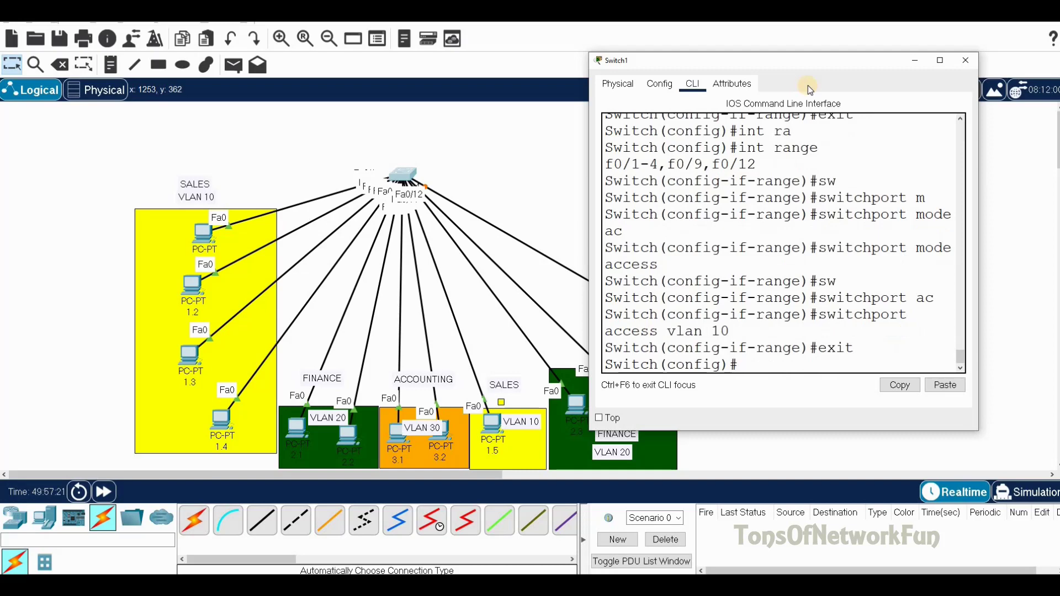
- Enter interface range configuration for the Finance ports f0/5-6 and f0/10-11
{"action": "type", "text": "int"}
{"action": "left_click_drag", "start_coordinate": [858, 56], "coordinate": [951, 50]}
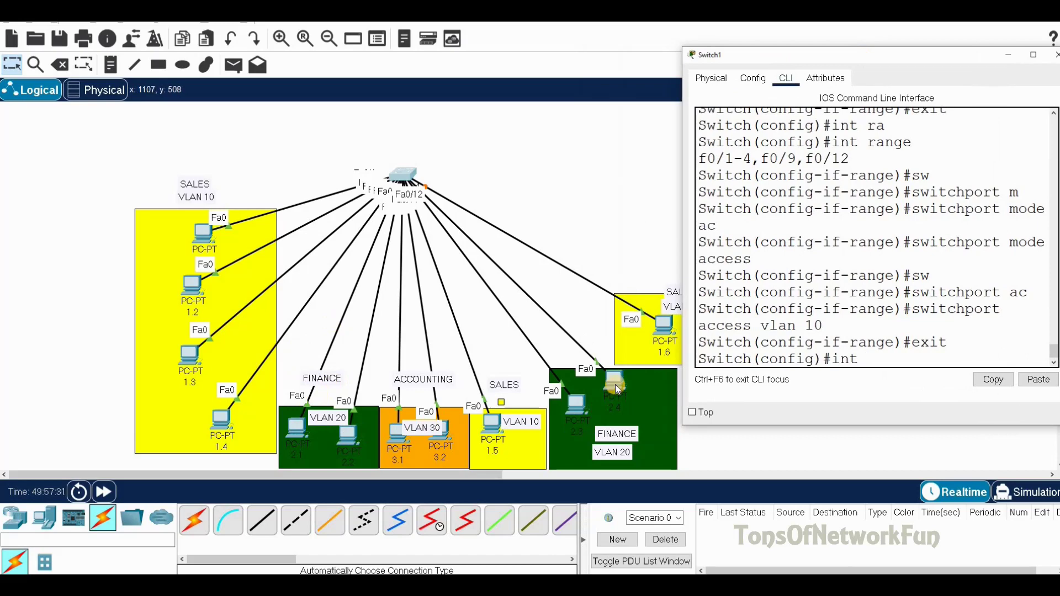
{"action": "type", "text": "ra"}
{"action": "key", "text": "Tab"}
{"action": "type", "text": "f0"}
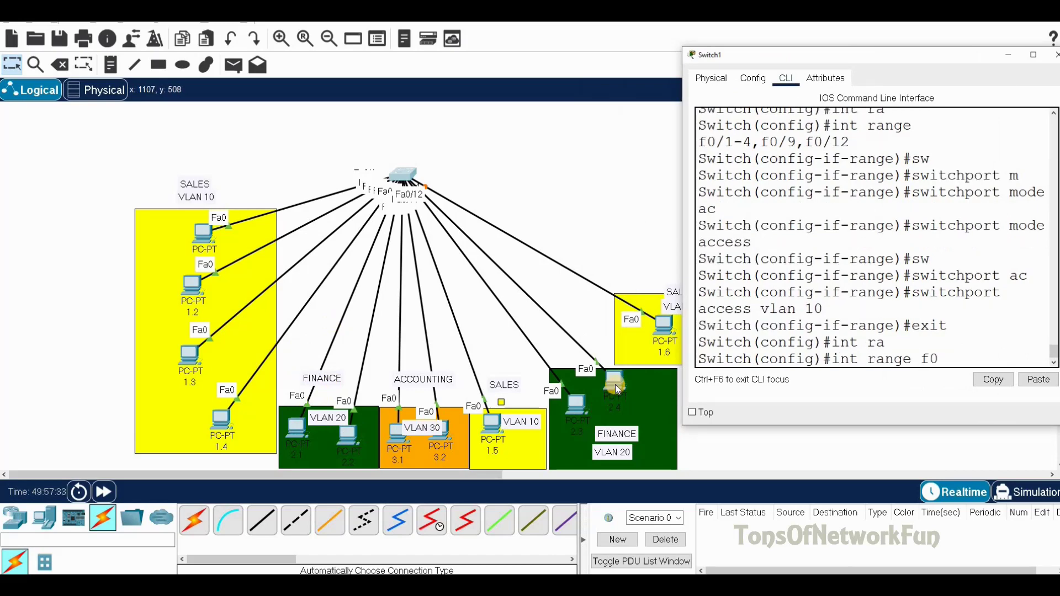
{"action": "type", "text": "/5-6,f0/10-11"}
{"action": "key", "text": "Return"}
- Set the Finance port range to switchport mode access
{"action": "type", "text": "sw"}
{"action": "key", "text": "Tab"}
{"action": "type", "text": "m"}
{"action": "key", "text": "Tab"}
{"action": "type", "text": "ac"}
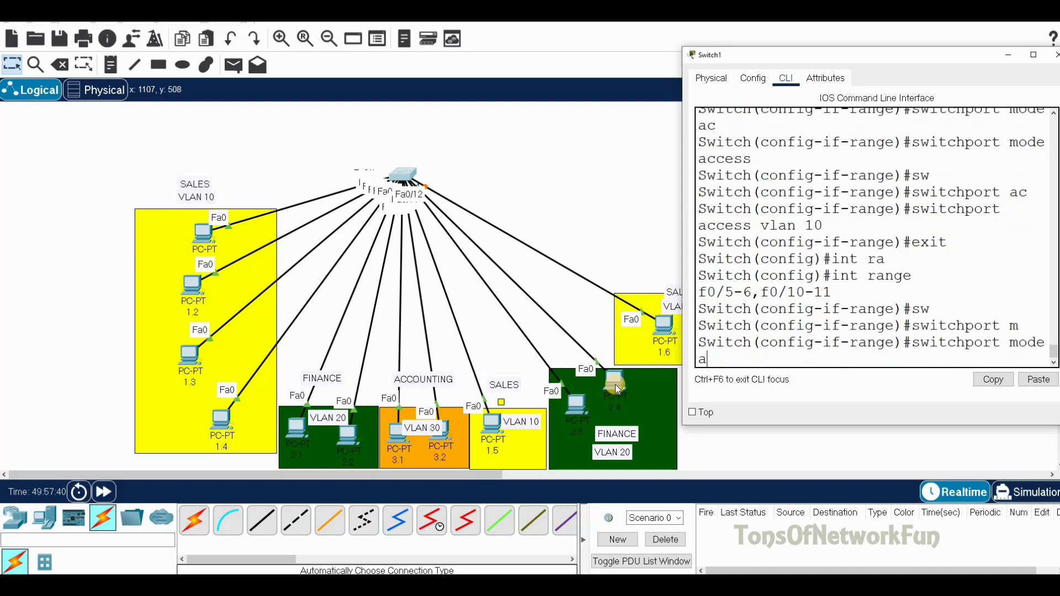
{"action": "key", "text": "Tab"}
{"action": "key", "text": "Return"}
- Assign the Finance port range to access VLAN 20 and return to global configuration mode
{"action": "type", "text": "sw"}
{"action": "key", "text": "Tab"}
{"action": "type", "text": "ac"}
{"action": "key", "text": "Tab"}
{"action": "type", "text": "v"}
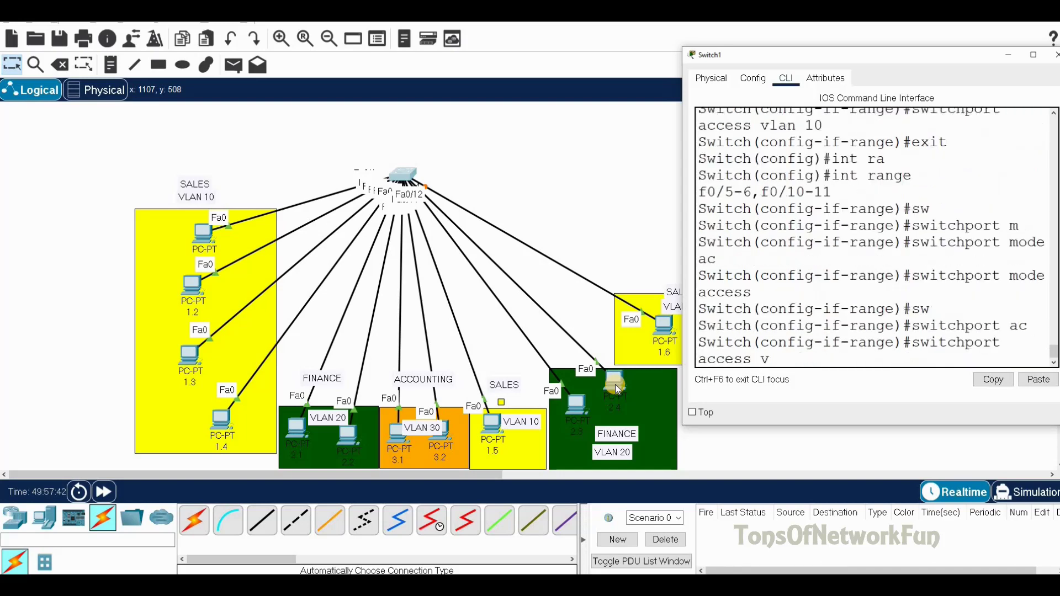
{"action": "type", "text": "lan 20"}
{"action": "key", "text": "Return"}
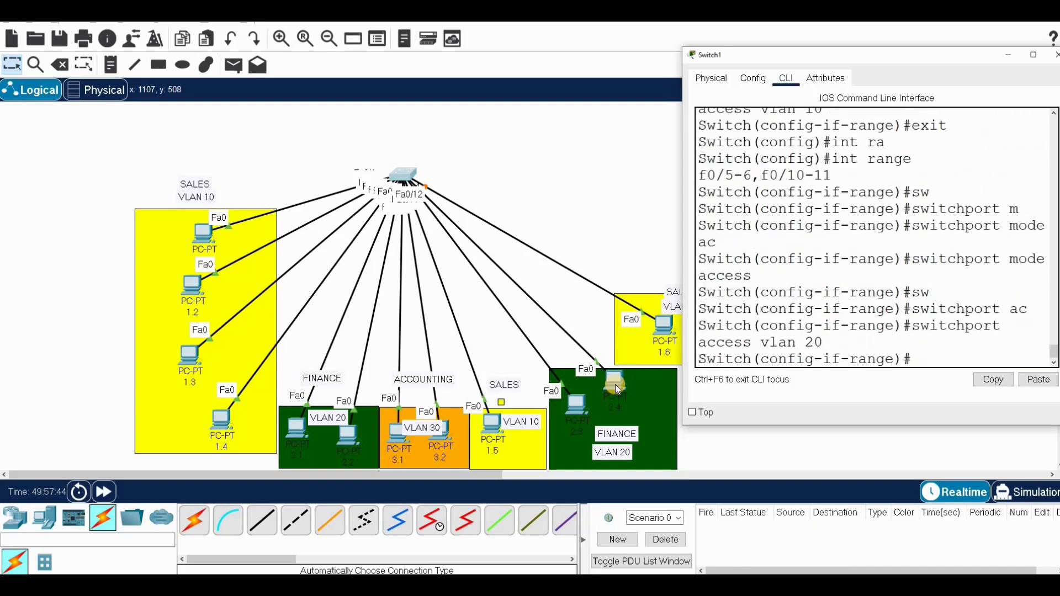
{"action": "type", "text": "exit"}
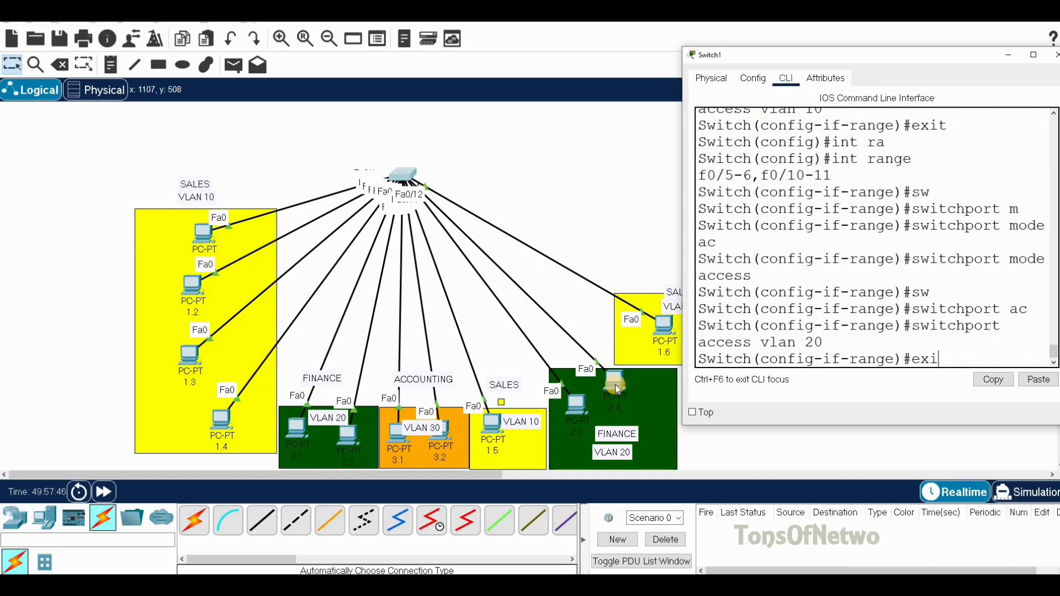
{"action": "key", "text": "Return"}
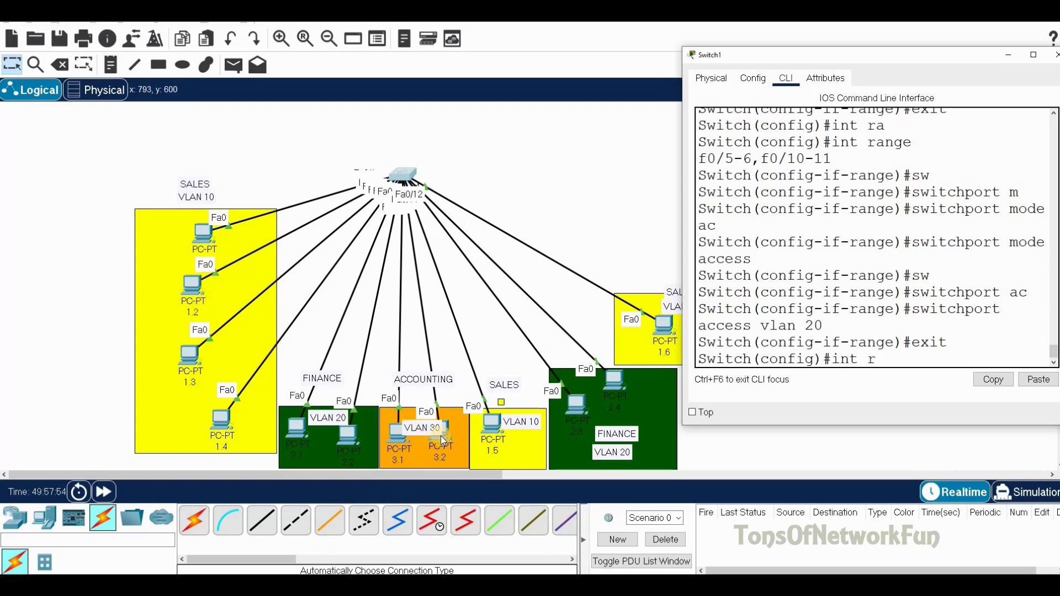
- Enter interface range configuration for the Accounting ports f0/7-8
{"action": "type", "text": "a"}
{"action": "key", "text": "Tab"}
{"action": "type", "text": "f0/"}
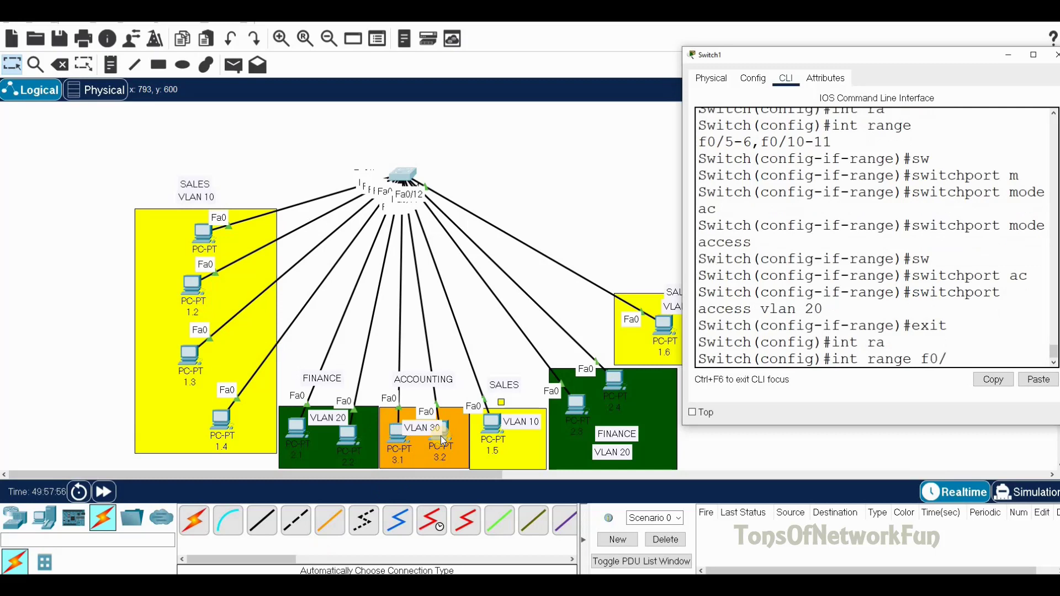
{"action": "type", "text": "1-8"}
{"action": "key", "text": "Return"}
- Set the Accounting port range to switchport mode access
{"action": "type", "text": "sw"}
{"action": "key", "text": "Tab"}
{"action": "type", "text": "m"}
{"action": "key", "text": "Tab"}
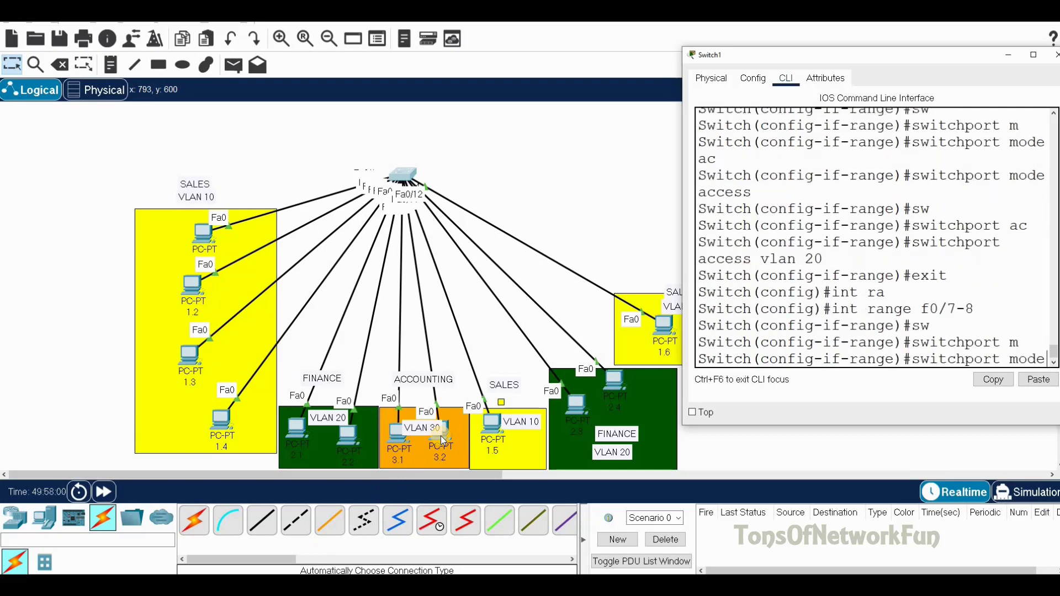
{"action": "type", "text": "ac"}
{"action": "key", "text": "Tab"}
{"action": "key", "text": "Return"}
- Assign the Accounting port range to access VLAN 30 and return to global configuration mode
{"action": "type", "text": "sw"}
{"action": "key", "text": "Tab"}
{"action": "type", "text": "ac"}
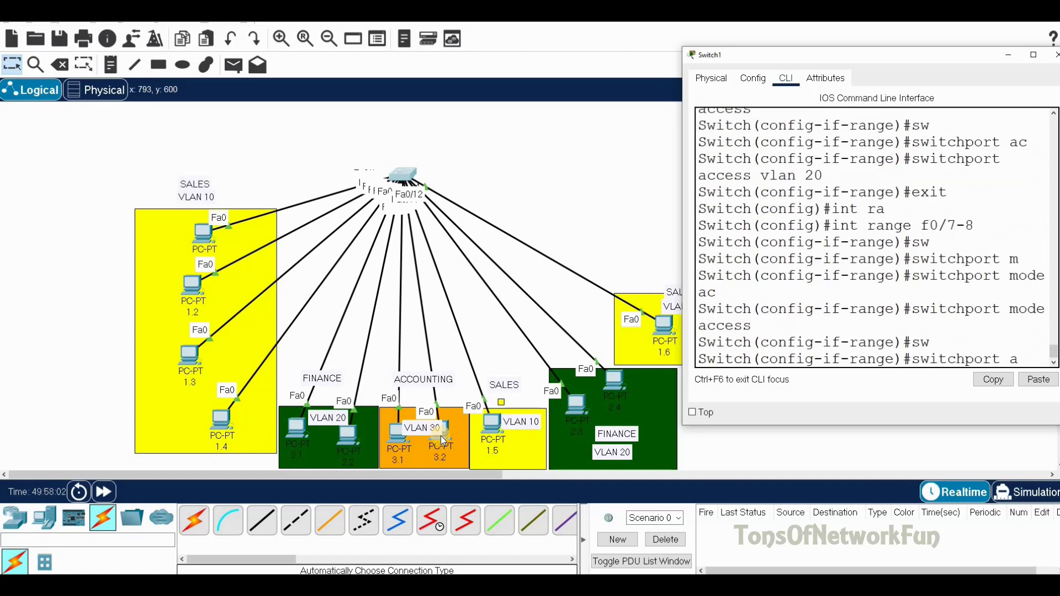
{"action": "key", "text": "Tab"}
{"action": "type", "text": "vlan 30"}
{"action": "key", "text": "Return"}
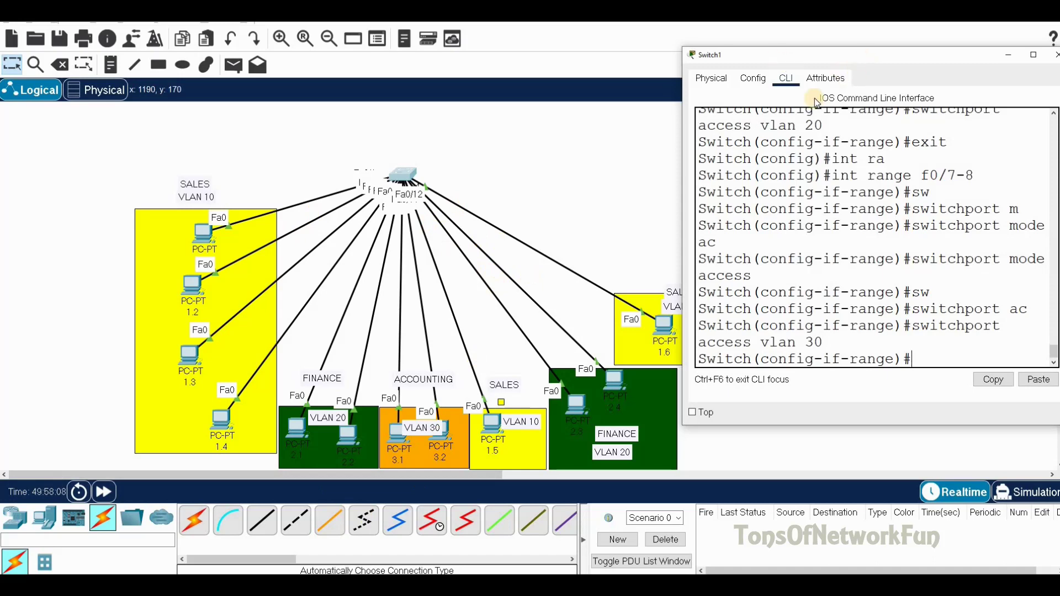
{"action": "left_click_drag", "start_coordinate": [864, 54], "coordinate": [679, 67]}
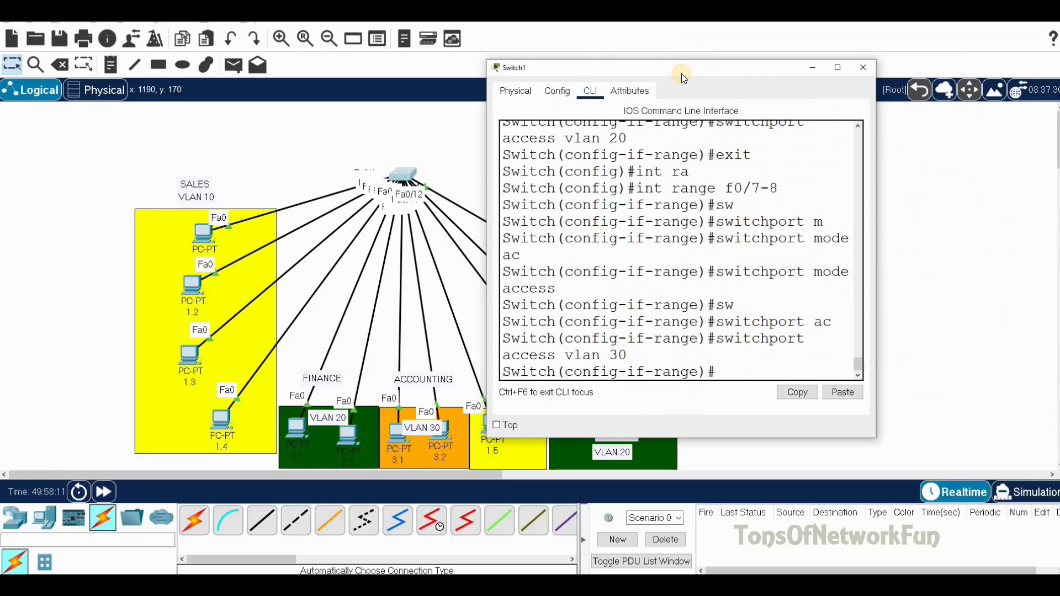
{"action": "type", "text": "exit"}
{"action": "key", "text": "Return"}
- Display the brief VLAN summary from configuration mode and check which ports belong to VLANs 10, 20 and 30
{"action": "type", "text": "do sh vlan br"}
{"action": "key", "text": "Return"}
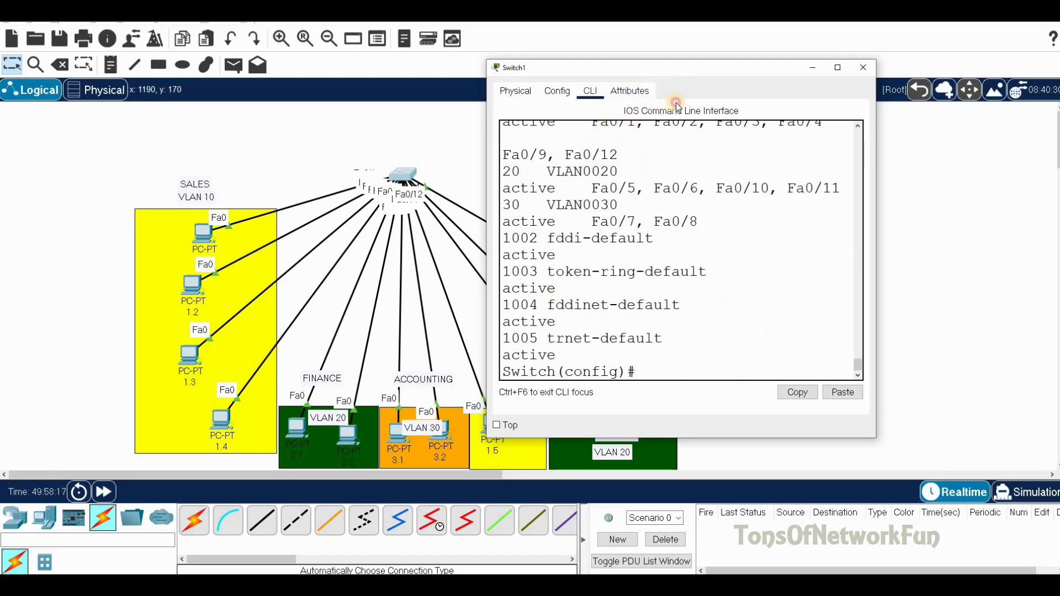
{"action": "left_click_drag", "start_coordinate": [658, 70], "coordinate": [676, 102]}
{"action": "scroll", "coordinate": [585, 240], "scroll_direction": "up", "scroll_amount": 2}
{"action": "left_click_drag", "start_coordinate": [547, 203], "coordinate": [509, 201]}
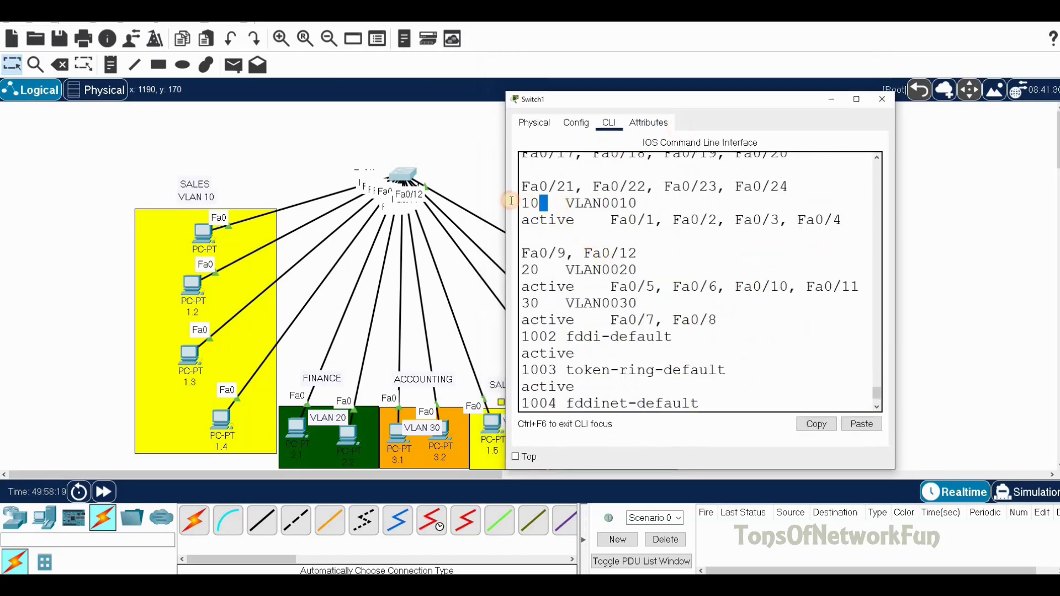
{"action": "left_click_drag", "start_coordinate": [552, 268], "coordinate": [501, 267]}
{"action": "double_click", "coordinate": [533, 303]}
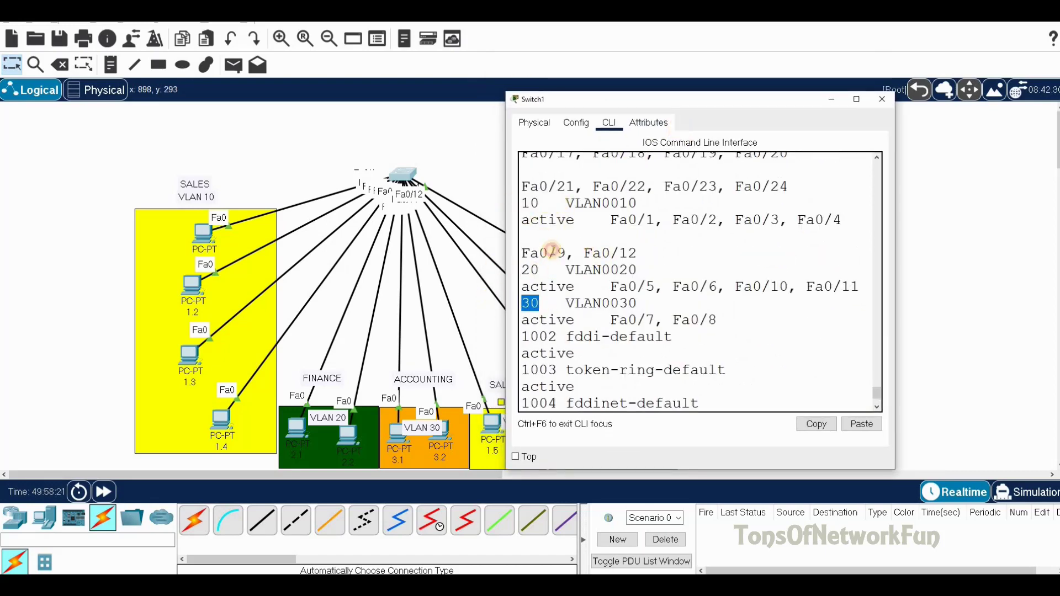
{"action": "left_click", "coordinate": [536, 203]}
{"action": "left_click_drag", "start_coordinate": [512, 202], "coordinate": [538, 203]}
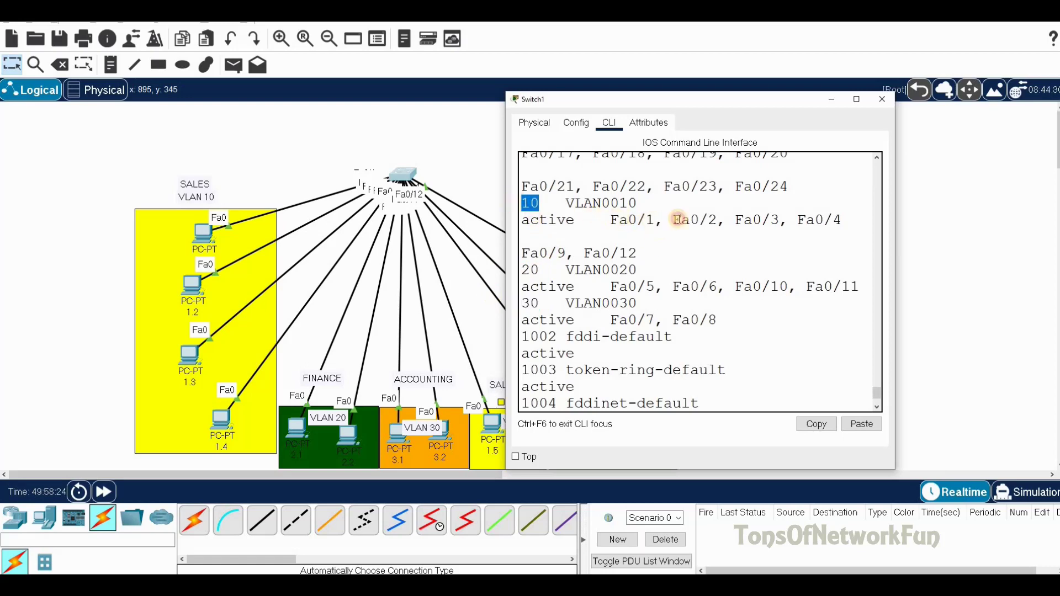
{"action": "left_click_drag", "start_coordinate": [611, 220], "coordinate": [843, 220]}
{"action": "left_click_drag", "start_coordinate": [520, 253], "coordinate": [637, 253]}
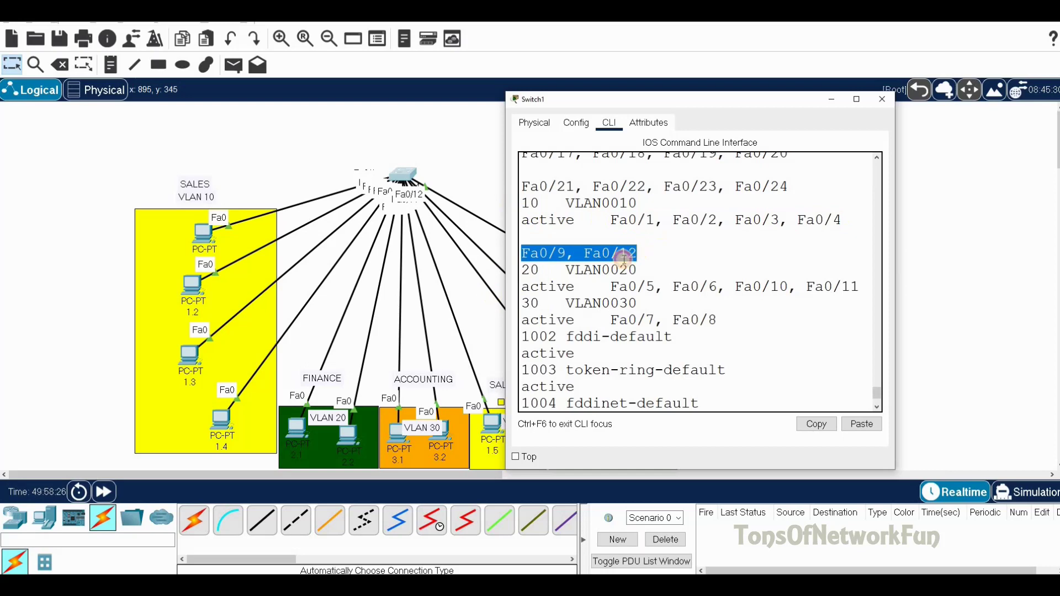
{"action": "left_click_drag", "start_coordinate": [610, 286], "coordinate": [841, 282]}
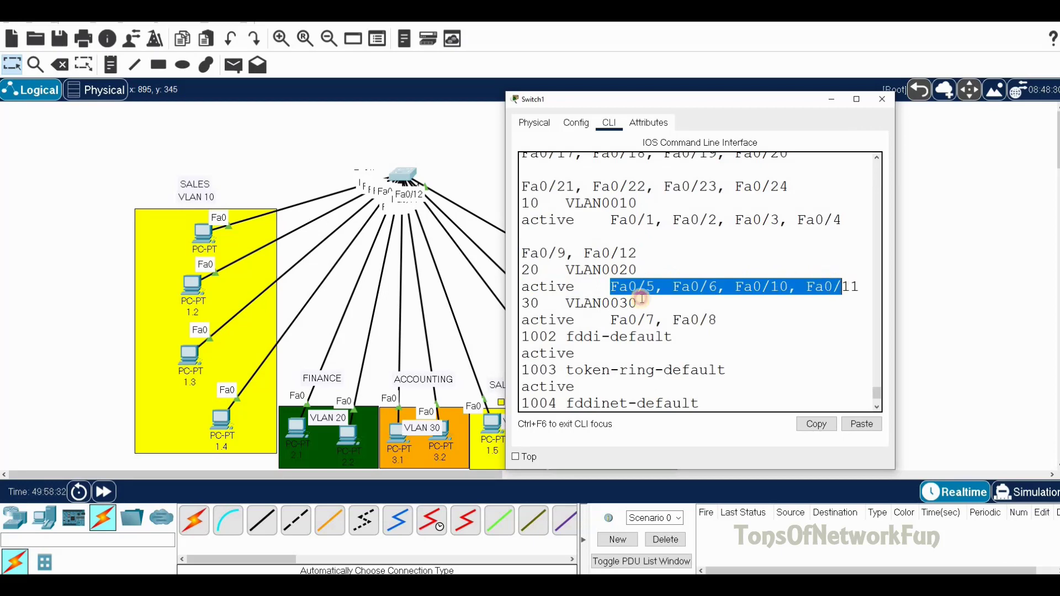
{"action": "left_click", "coordinate": [539, 303]}
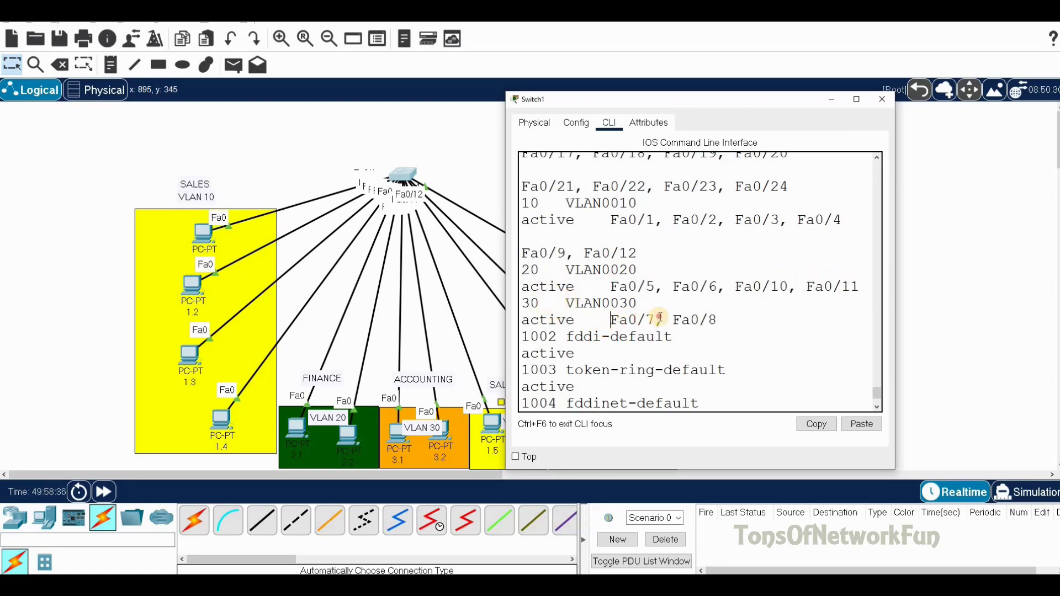
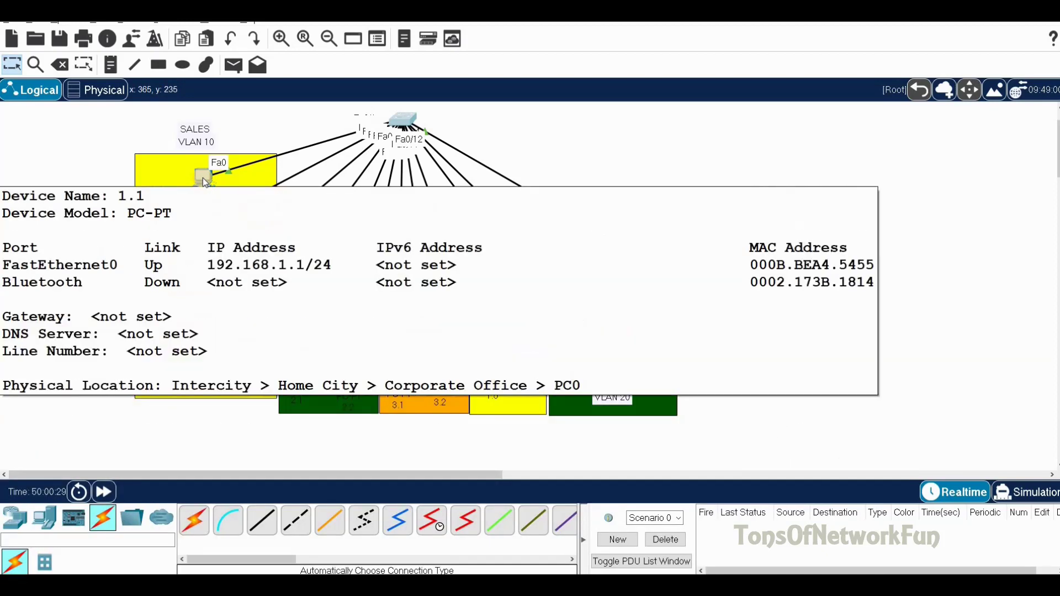
- Test connectivity within the Sales VLAN by pinging 192.168.1.5 from PC 1.1's command prompt
{"action": "left_click", "coordinate": [202, 177]}
{"action": "left_click", "coordinate": [583, 194]}
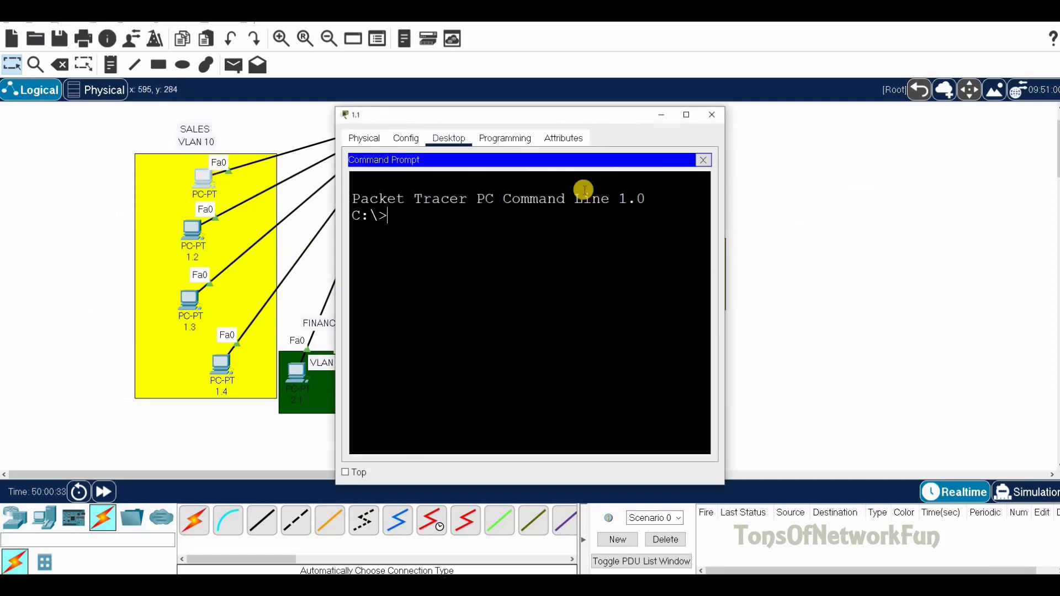
{"action": "type", "text": "ping "}
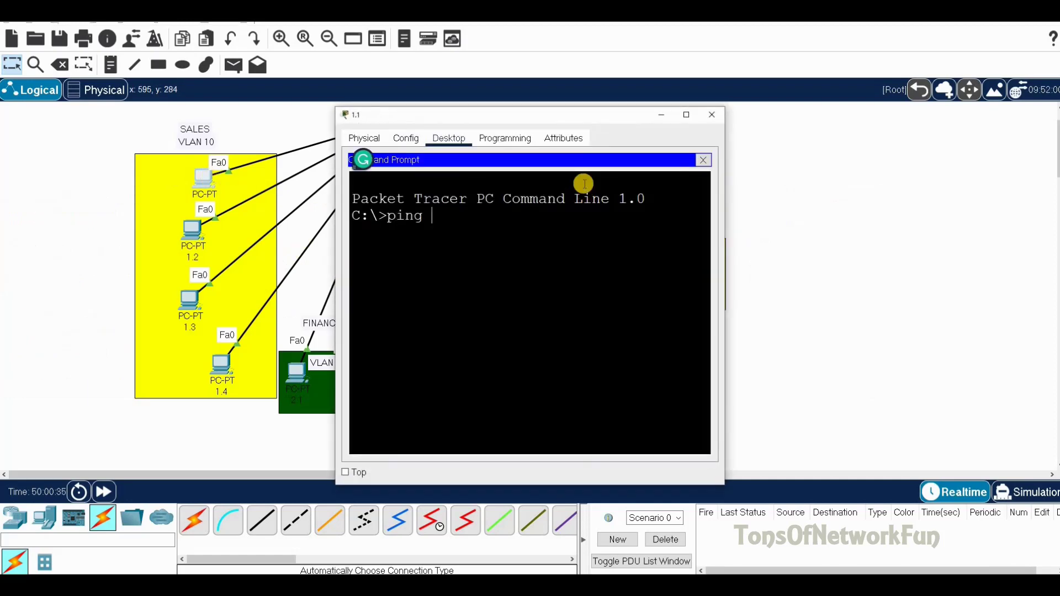
{"action": "type", "text": "192.168.1.5"}
{"action": "key", "text": "Return"}
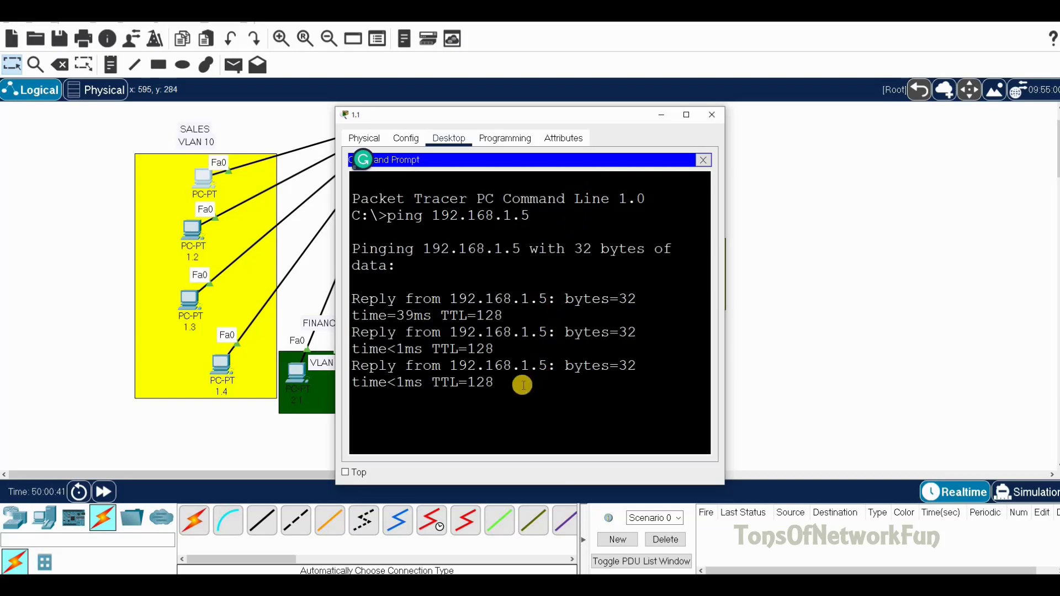
{"action": "scroll", "coordinate": [506, 323], "scroll_direction": "up", "scroll_amount": 2}
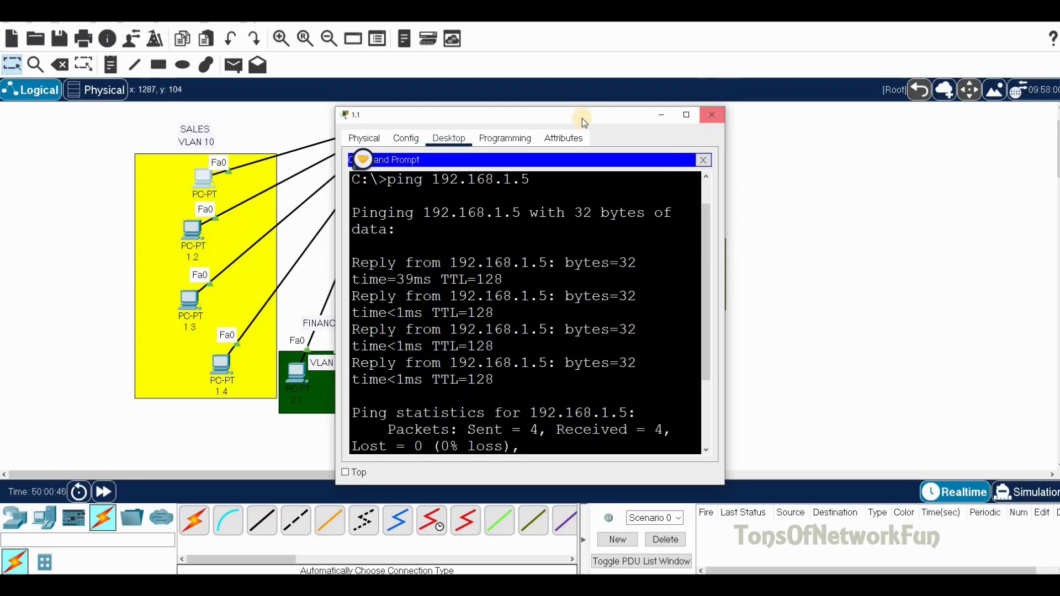
- Test connectivity to Sales PC 1.6 by pinging 192.168.1.6 from PC 1.1's command prompt
{"action": "left_click_drag", "start_coordinate": [574, 120], "coordinate": [291, 462]}
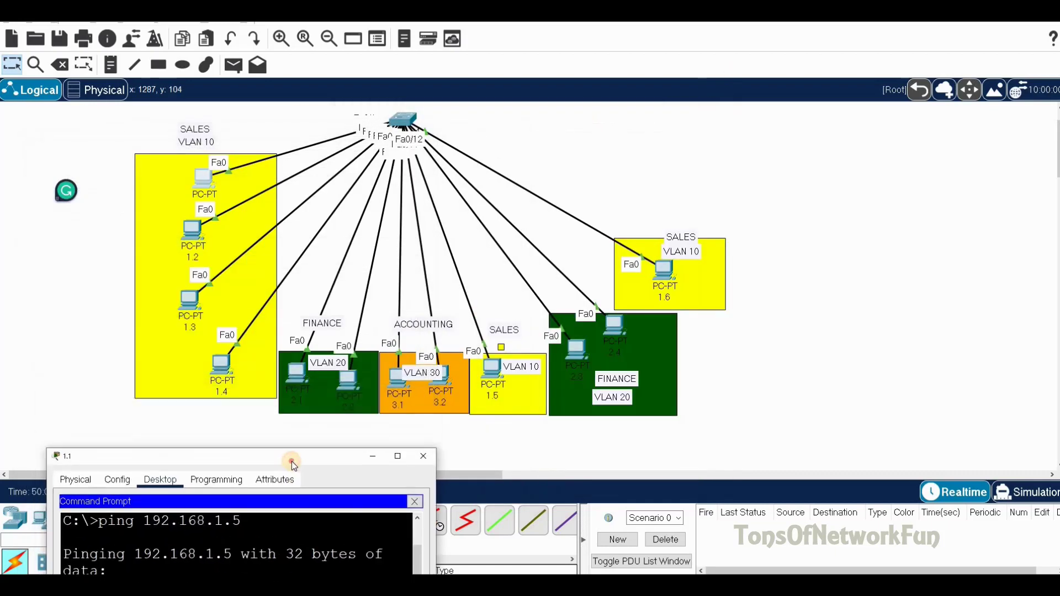
{"action": "left_click_drag", "start_coordinate": [344, 349], "coordinate": [462, 140]}
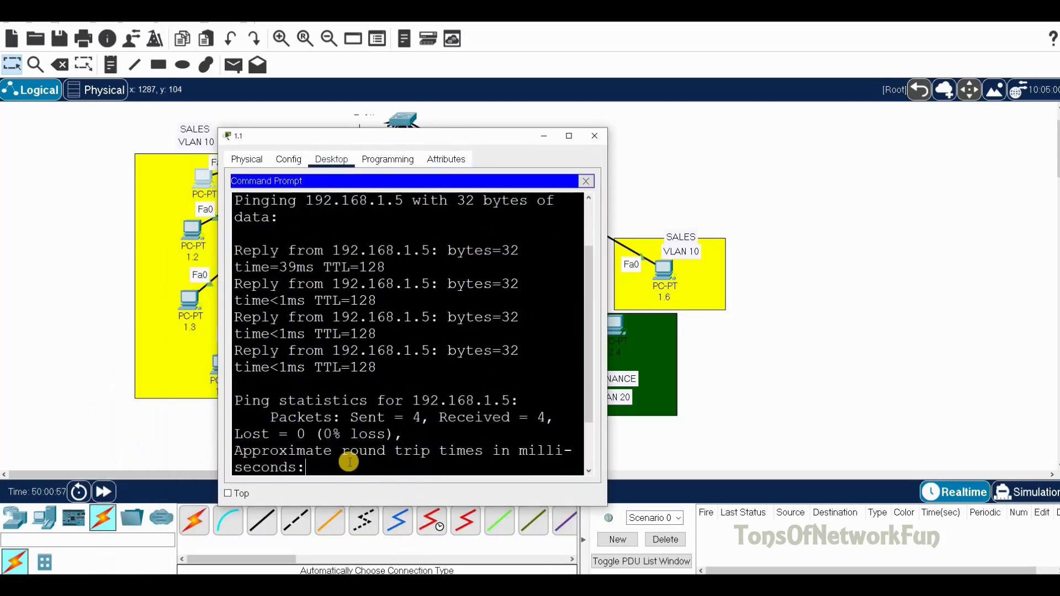
{"action": "key", "text": "Up"}
{"action": "key", "text": "BackSpace"}
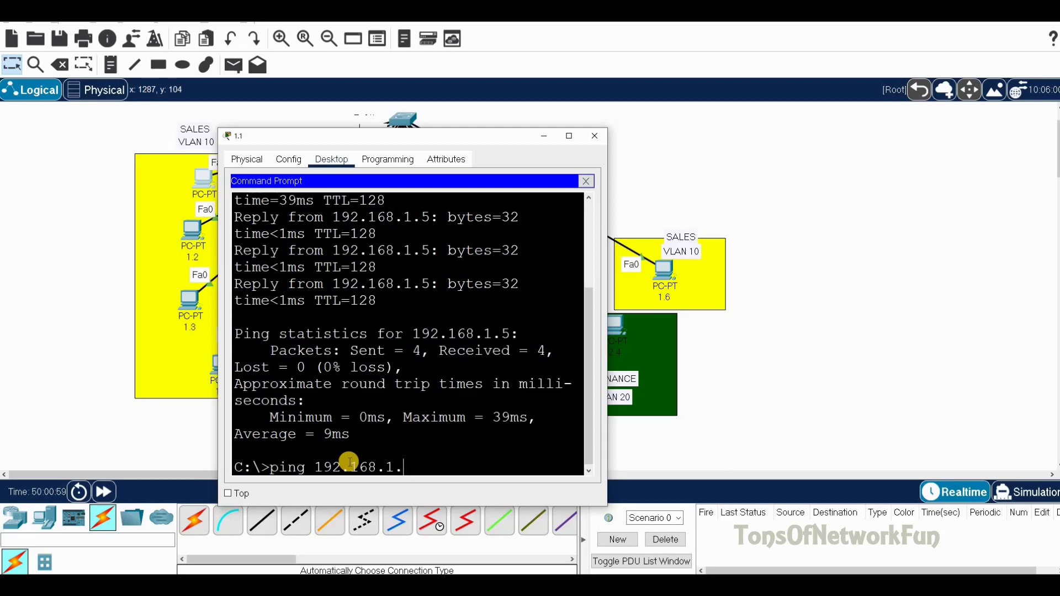
{"action": "type", "text": "6"}
{"action": "key", "text": "Return"}
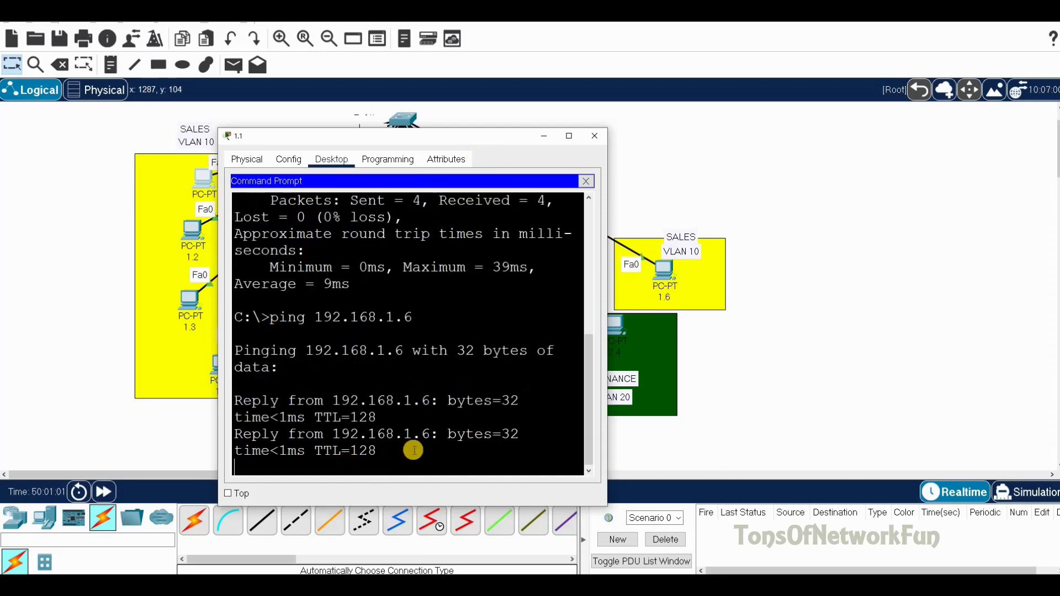
- Test connectivity between the Sales and Finance VLANs by pinging 192.168.2.1 from PC 1.1, and close its window
{"action": "left_click_drag", "start_coordinate": [485, 137], "coordinate": [507, 176]}
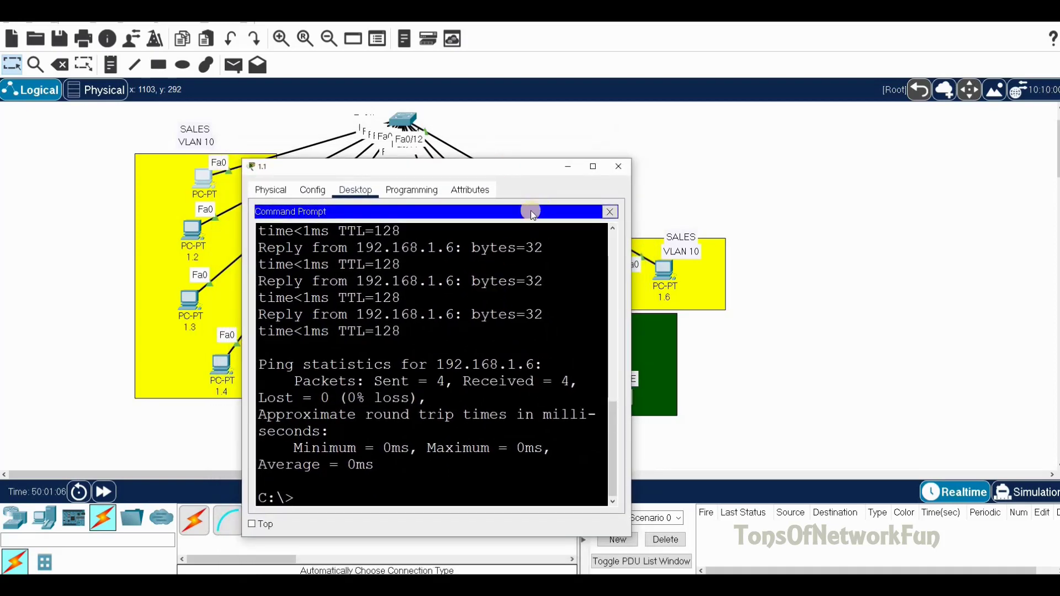
{"action": "left_click_drag", "start_coordinate": [499, 173], "coordinate": [754, 156]}
{"action": "type", "text": "ping"}
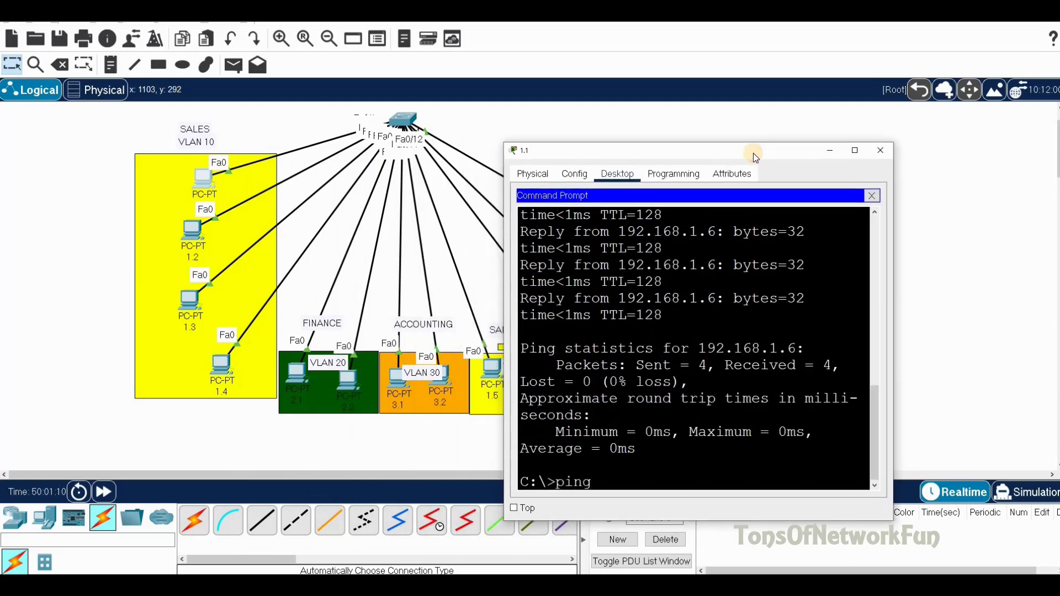
{"action": "type", "text": " 192.168.2.1"}
{"action": "key", "text": "Return"}
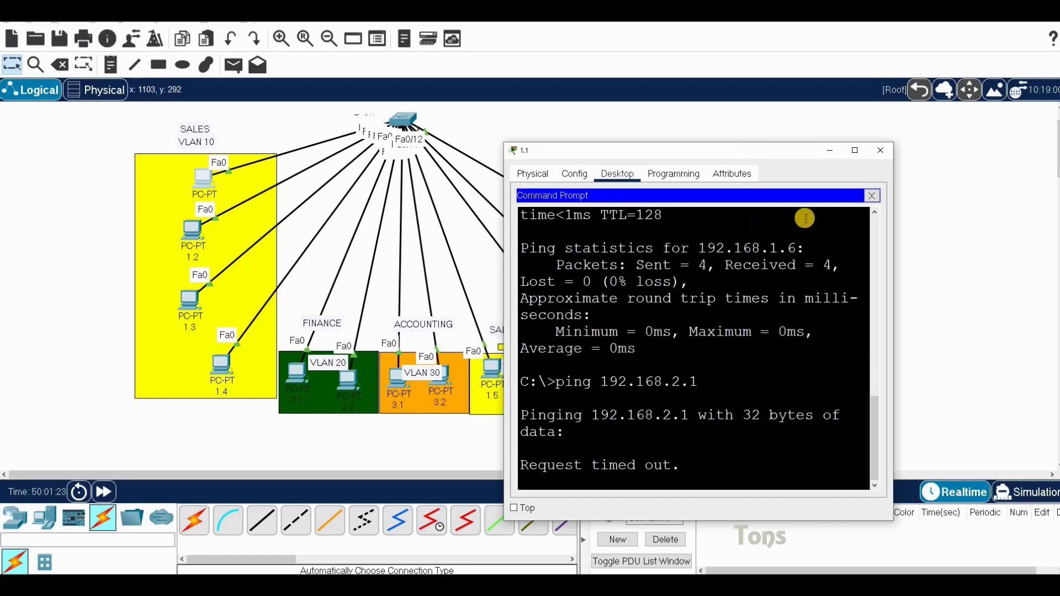
{"action": "left_click", "coordinate": [882, 152]}
- Test connectivity within the Finance VLAN by pinging 192.168.2.3 from PC 2.1's command prompt, and close its window
{"action": "left_click", "coordinate": [298, 393]}
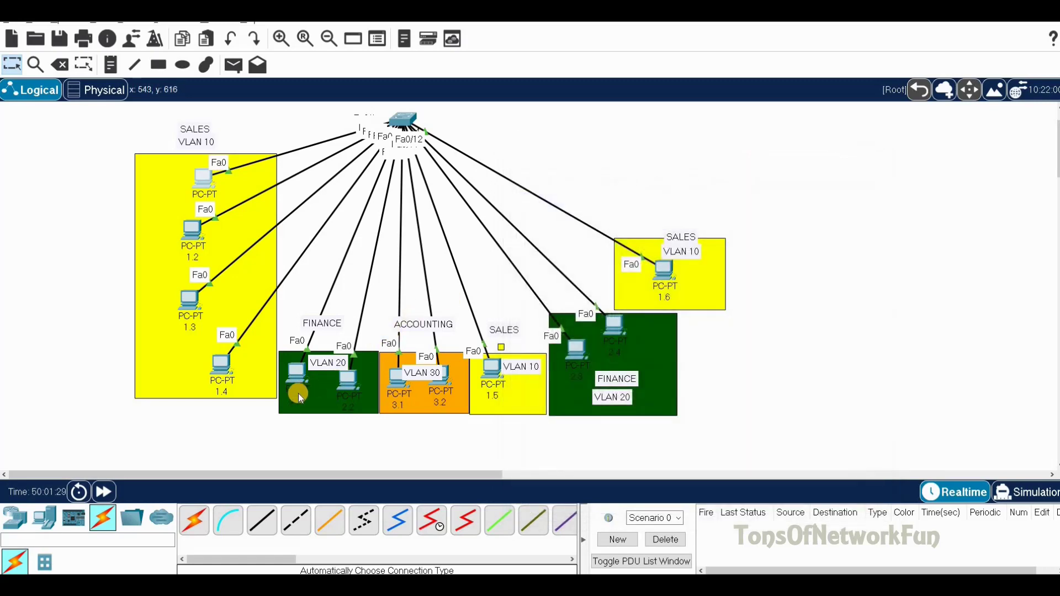
{"action": "left_click", "coordinate": [559, 379]}
{"action": "left_click", "coordinate": [300, 379]}
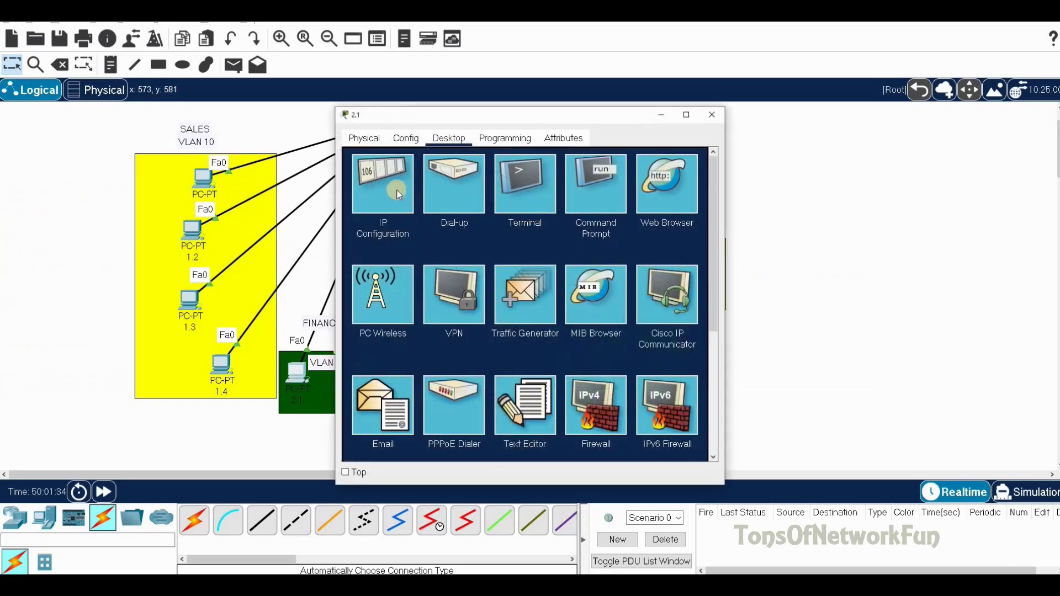
{"action": "left_click", "coordinate": [592, 210]}
{"action": "type", "text": "ping 192.168.2.3"}
{"action": "key", "text": "Return"}
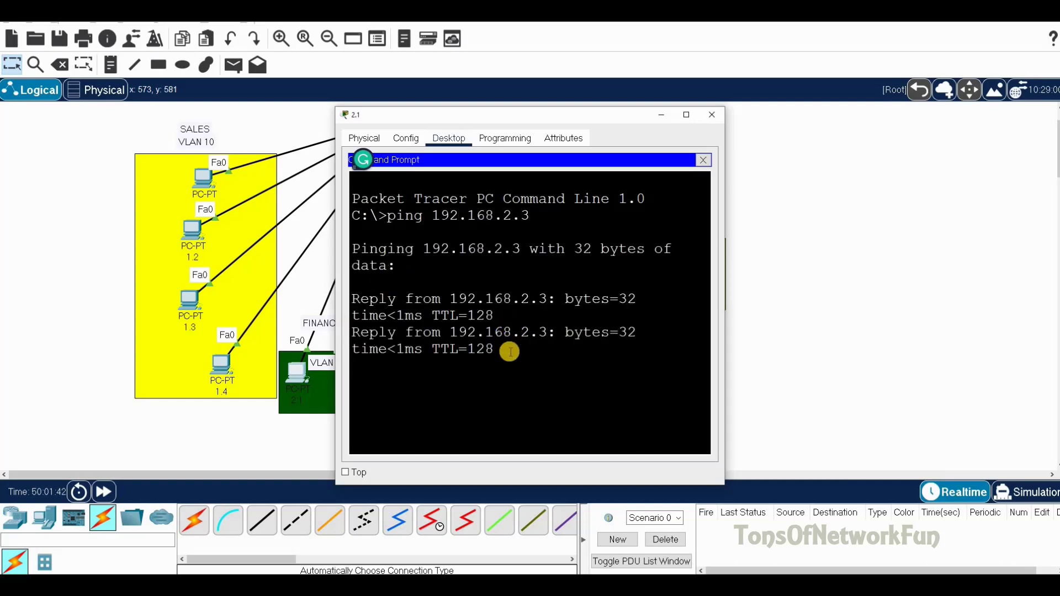
{"action": "left_click", "coordinate": [713, 116]}
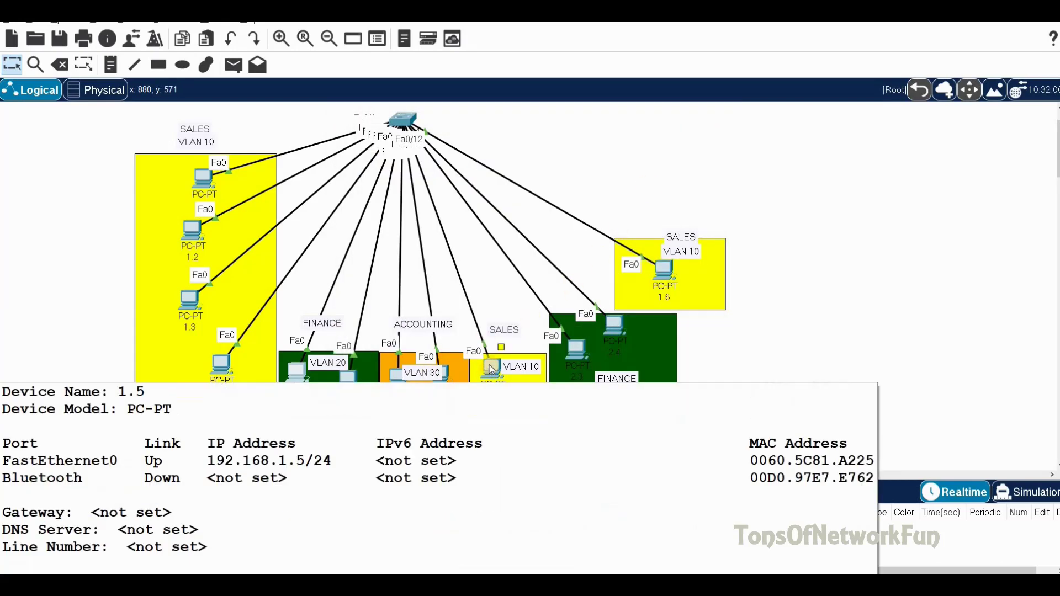
- Test connectivity between the separate Sales areas by pinging 192.168.1.6 from PC 1.5's command prompt, and close its window
{"action": "left_click", "coordinate": [491, 370]}
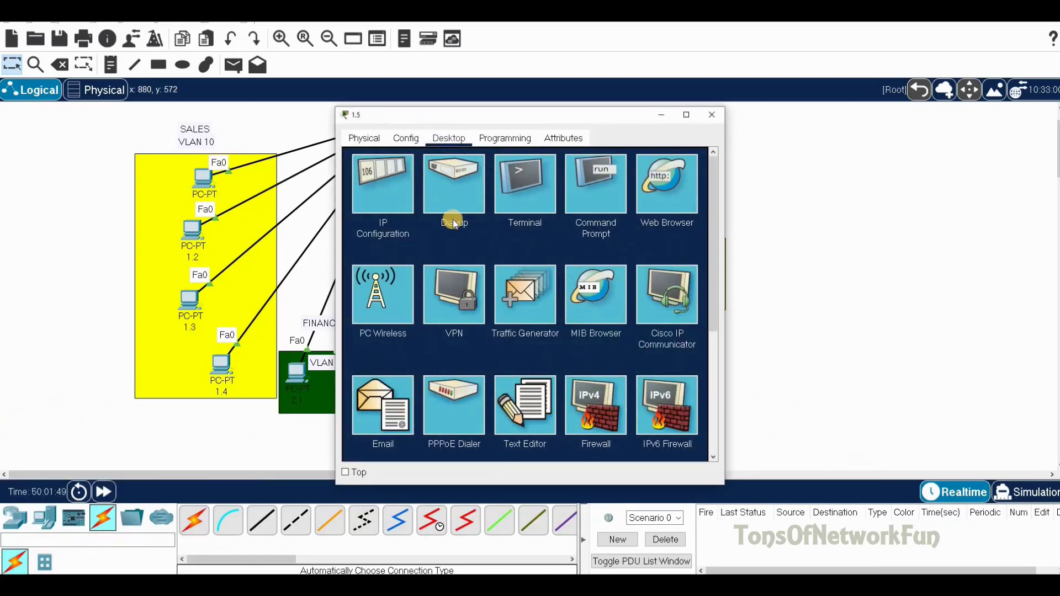
{"action": "left_click", "coordinate": [588, 191]}
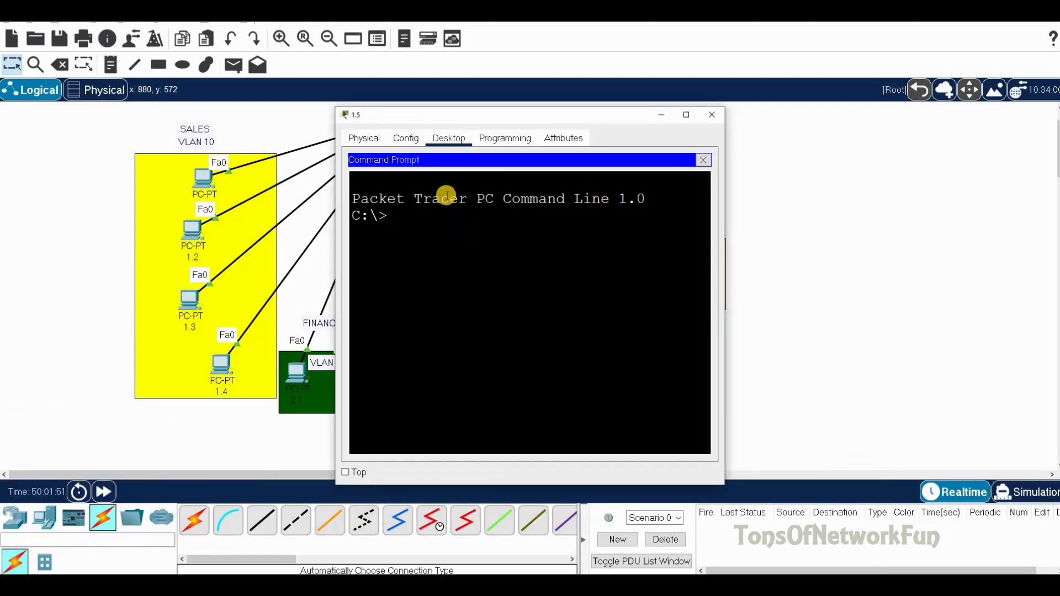
{"action": "type", "text": "ping"}
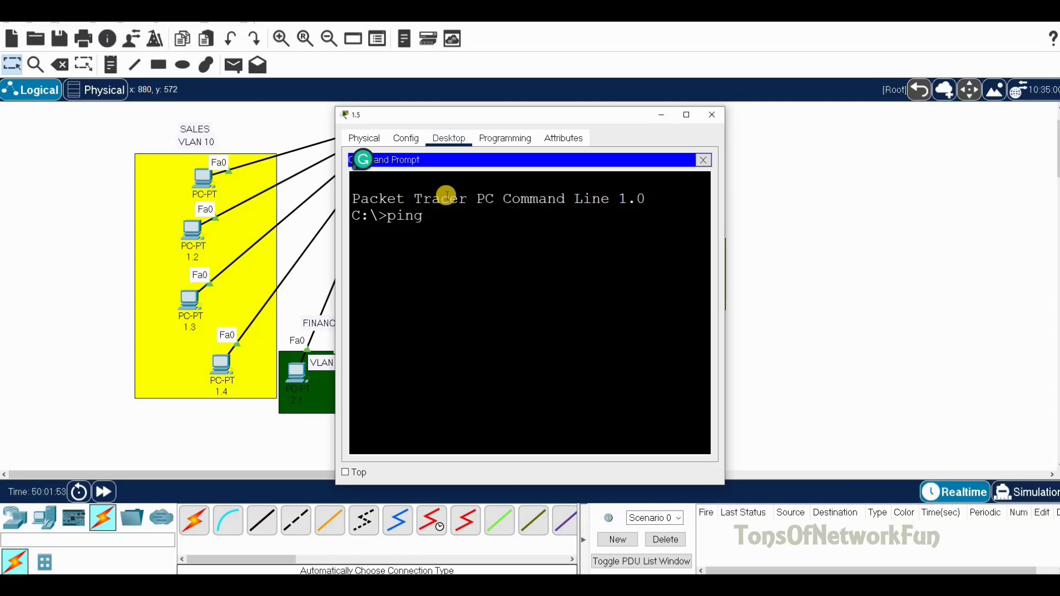
{"action": "type", "text": " 192.168.1.6"}
{"action": "key", "text": "Return"}
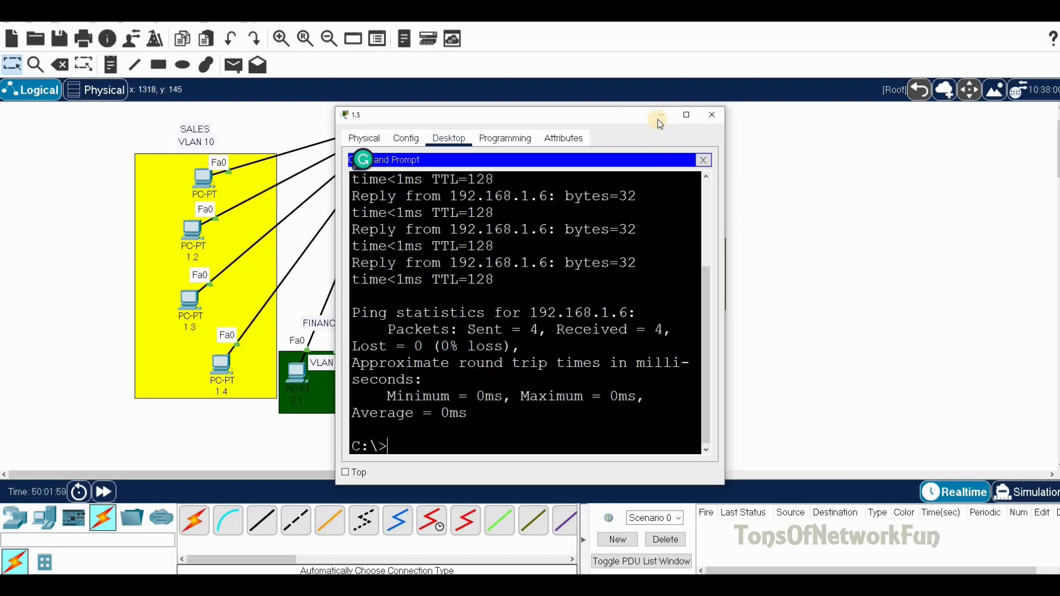
{"action": "left_click", "coordinate": [711, 114]}
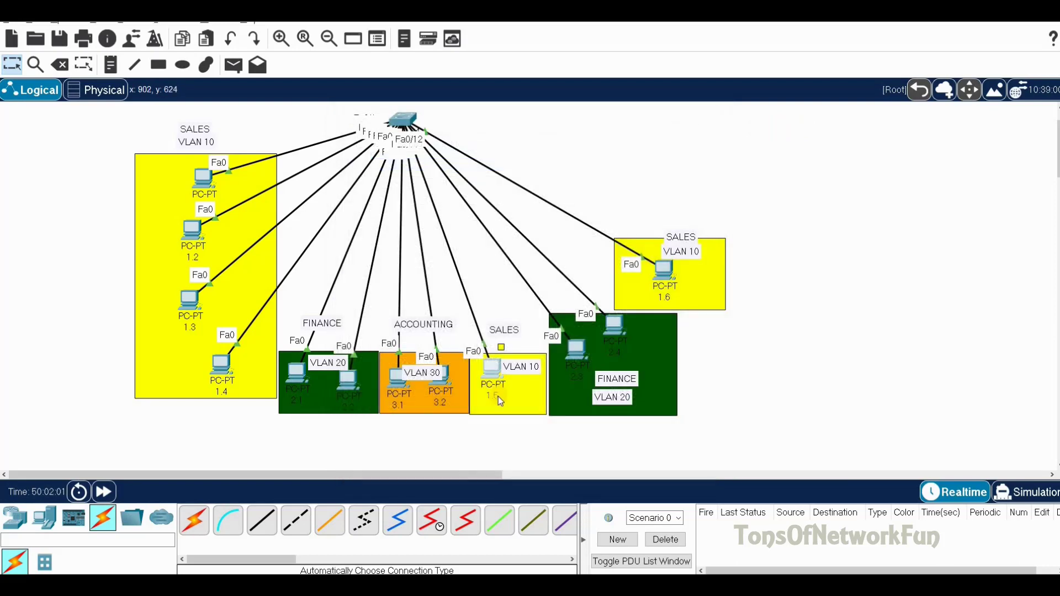
- Test connectivity from Accounting to Finance by pinging 192.168.2.1 from PC 3.1's command prompt, and close its window
{"action": "left_click", "coordinate": [403, 385]}
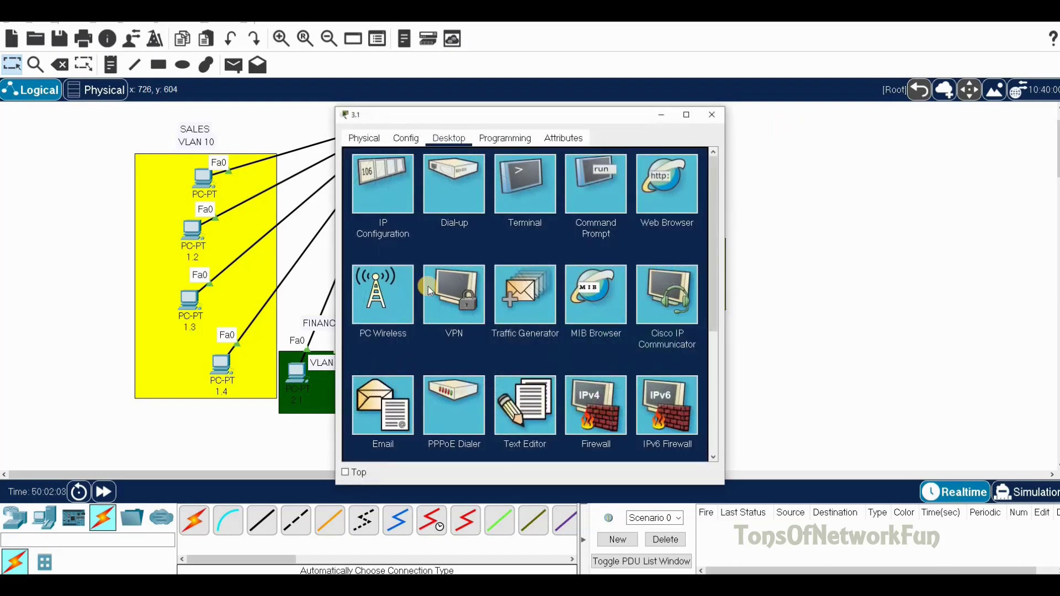
{"action": "left_click", "coordinate": [588, 208]}
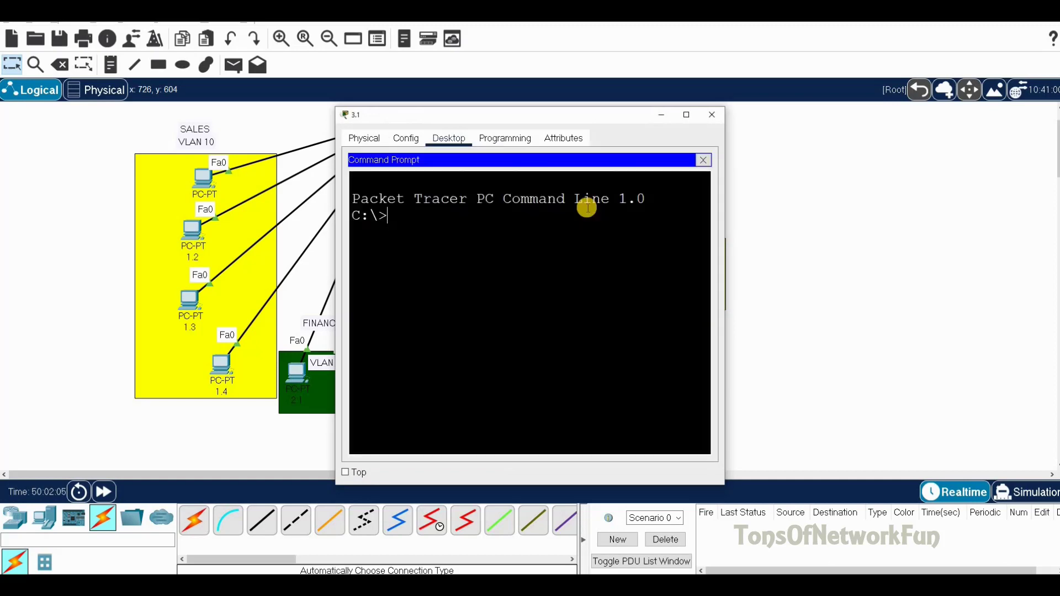
{"action": "type", "text": "ping"}
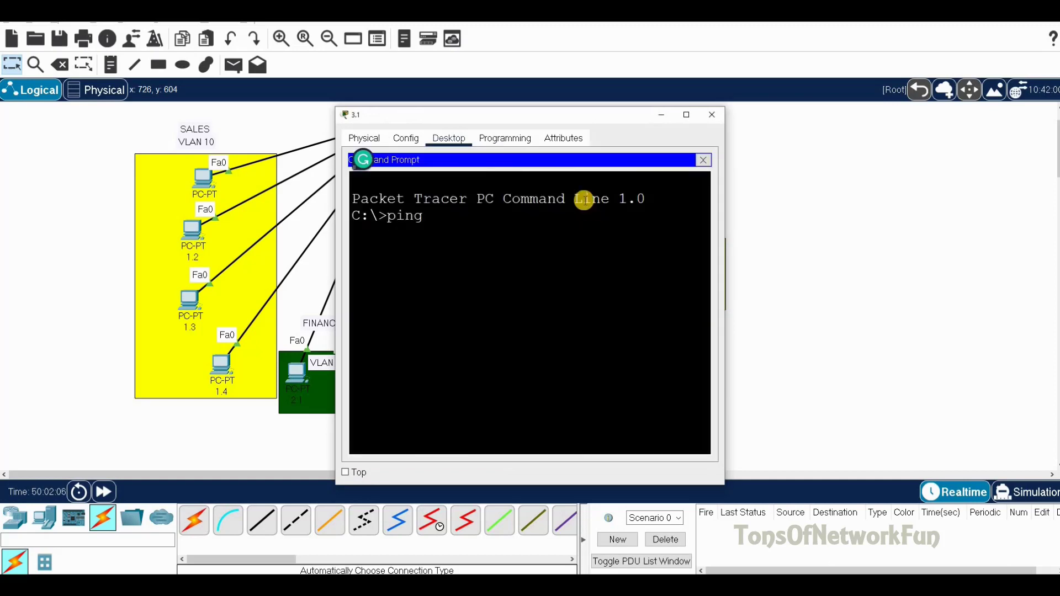
{"action": "type", "text": " 192.168.2.1"}
{"action": "key", "text": "Return"}
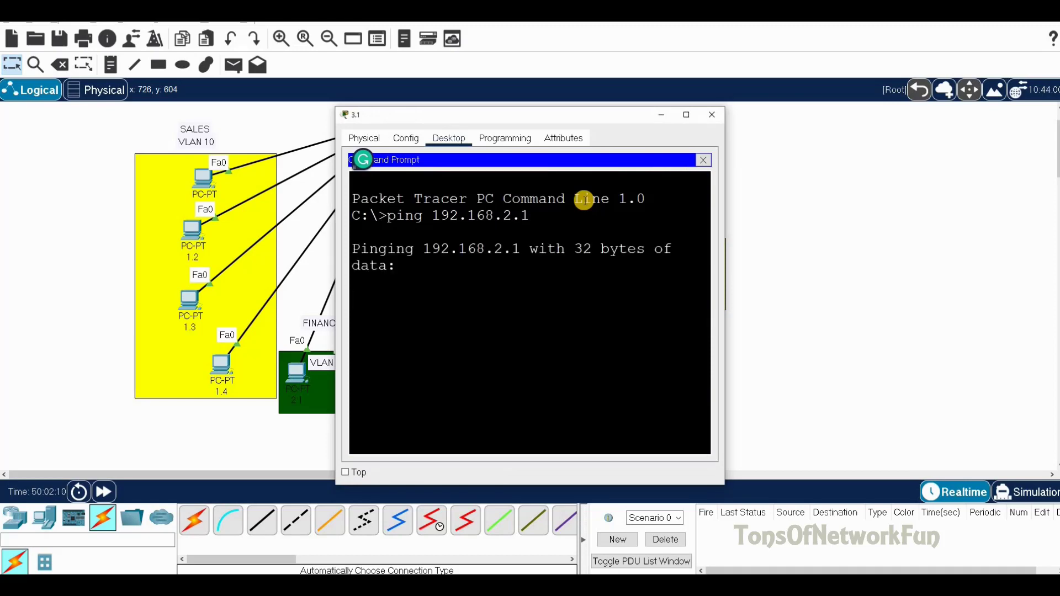
{"action": "left_click_drag", "start_coordinate": [425, 270], "coordinate": [348, 232]}
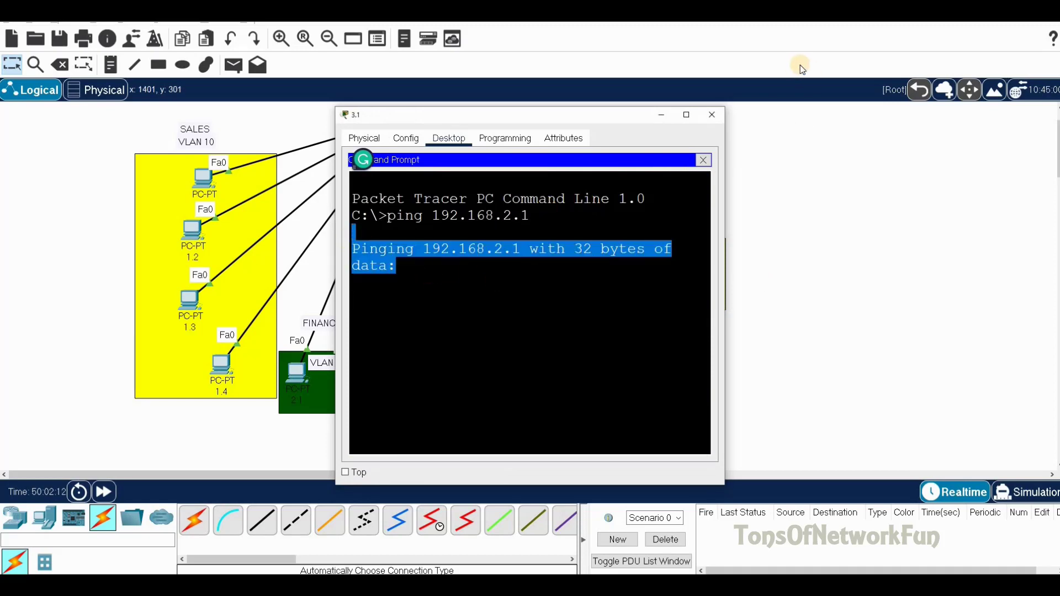
{"action": "left_click", "coordinate": [712, 116]}
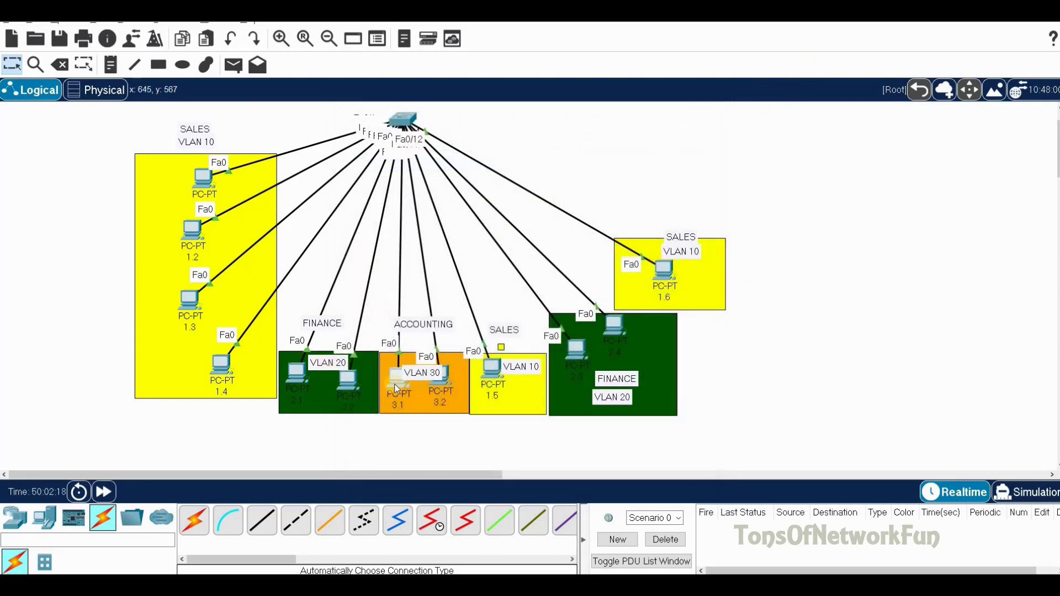